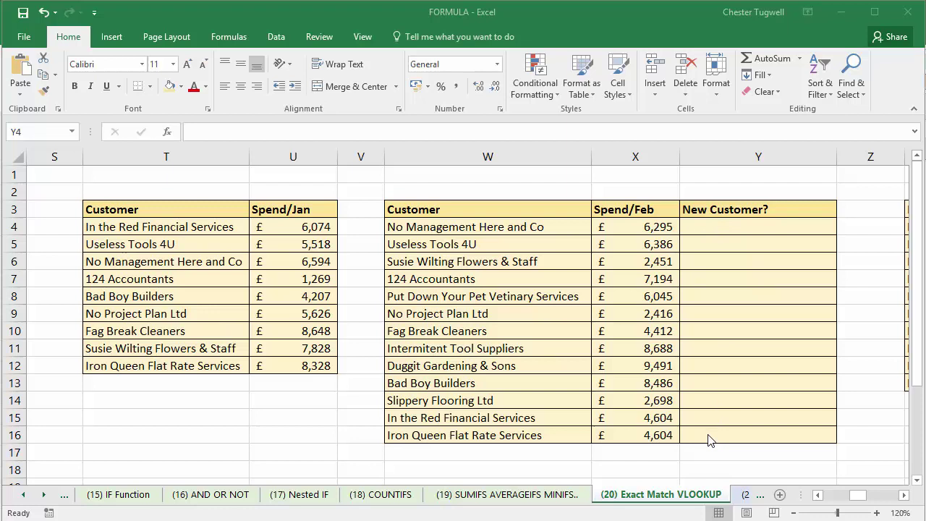
# - Start a VLOOKUP in Y4 with W4 as the lookup value and T4:T12 as the range
pyautogui.click(706, 228)
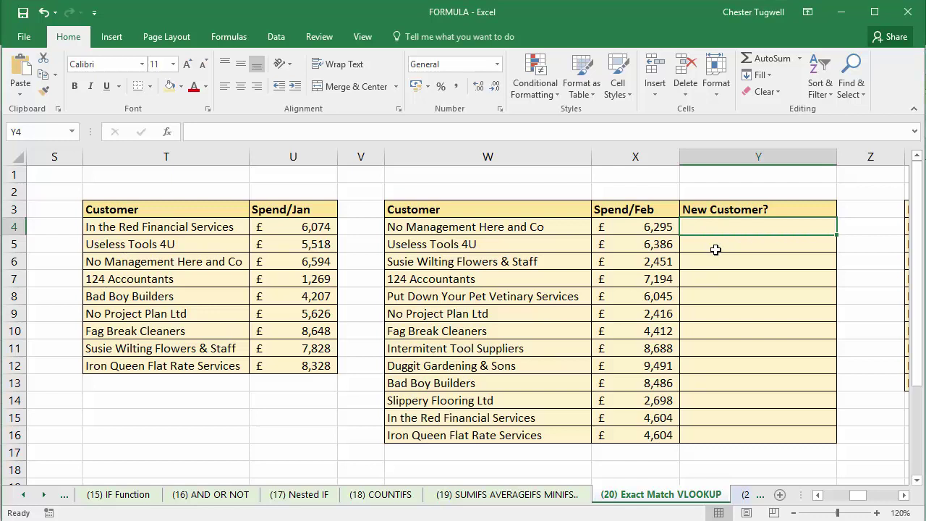
pyautogui.write('=vl')
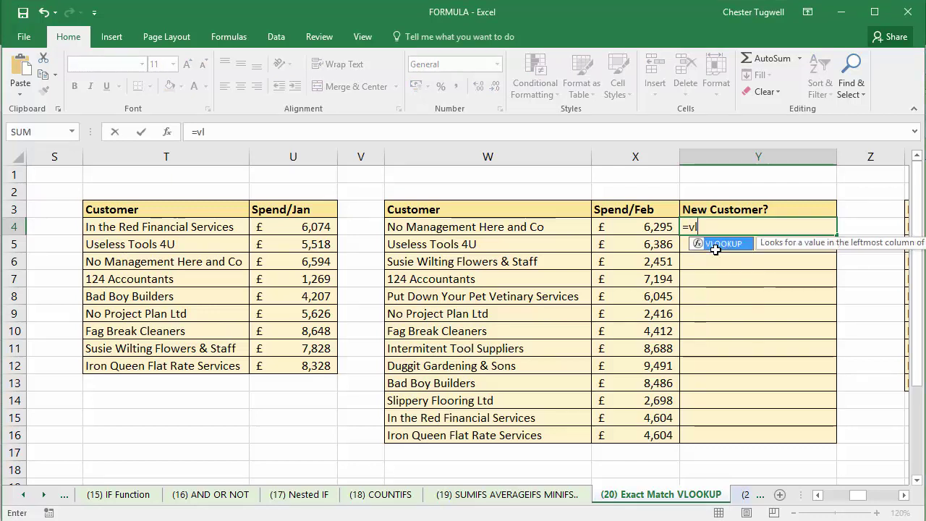
pyautogui.doubleClick(715, 243)
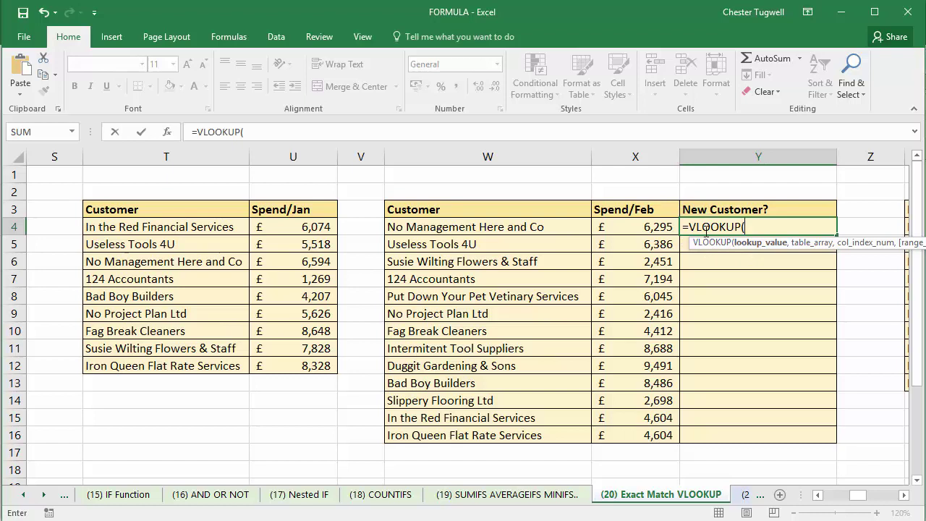
pyautogui.click(530, 228)
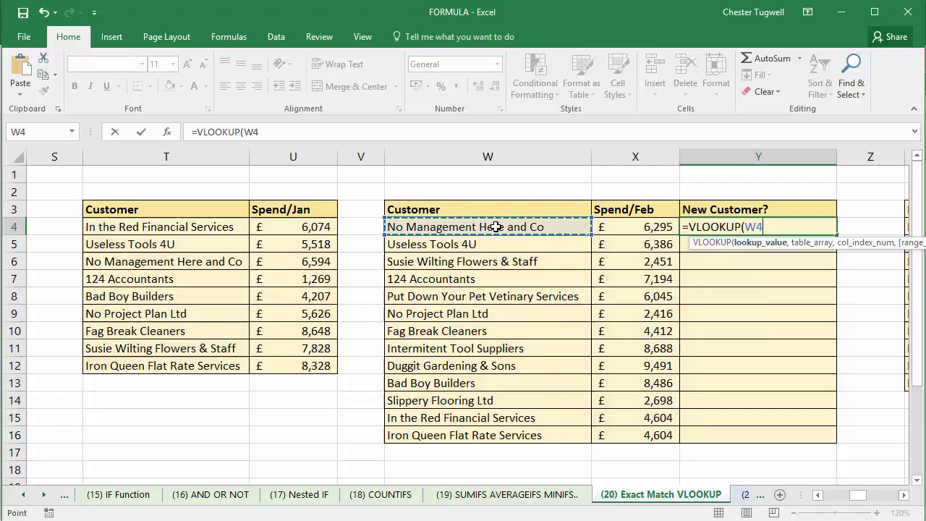
pyautogui.press('F8')
pyautogui.press('BackSpace')
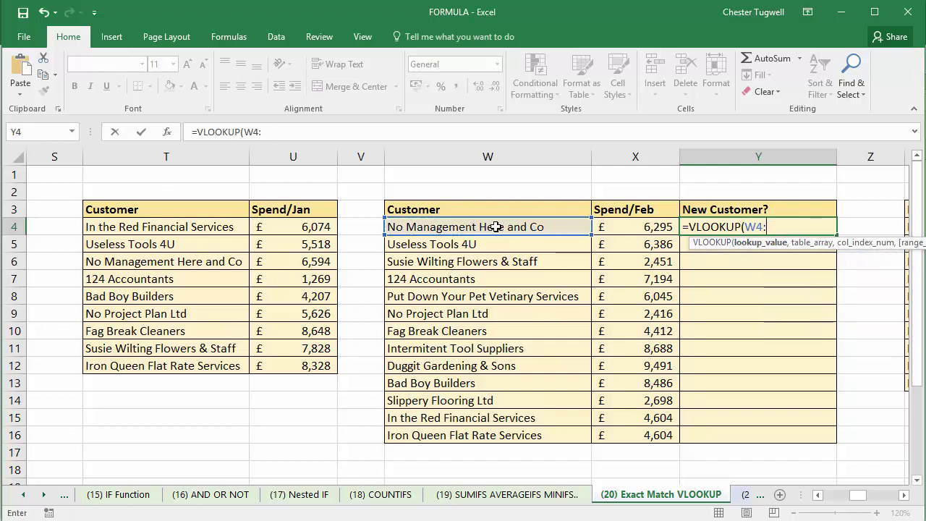
pyautogui.write(',')
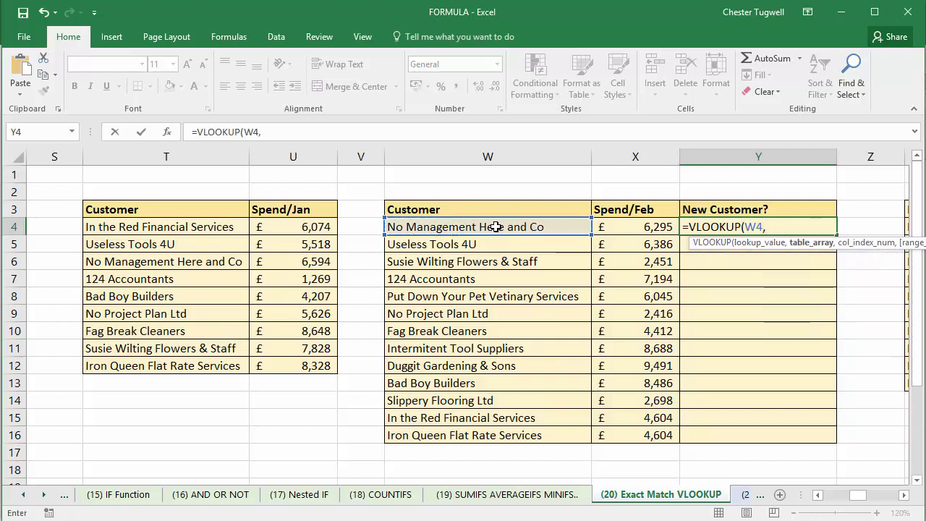
pyautogui.click(144, 227)
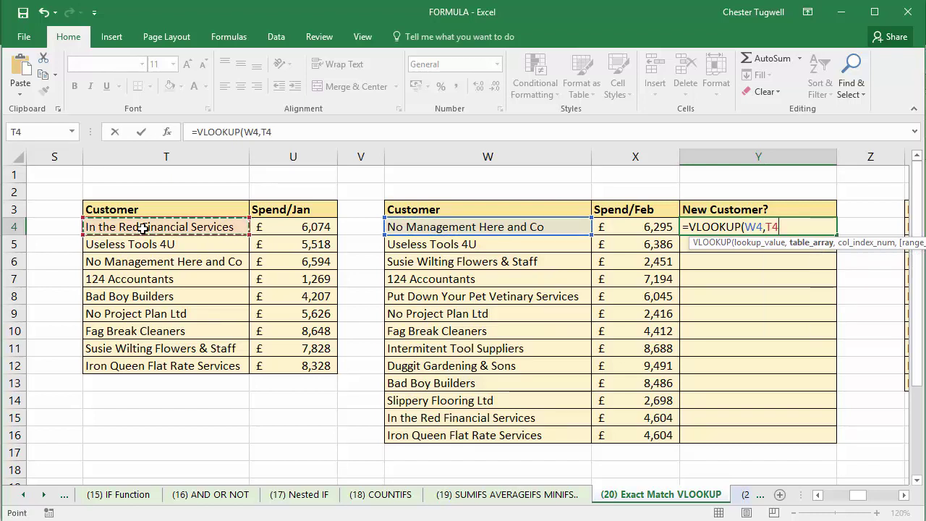
pyautogui.moveTo(144, 227); pyautogui.dragTo(148, 357)
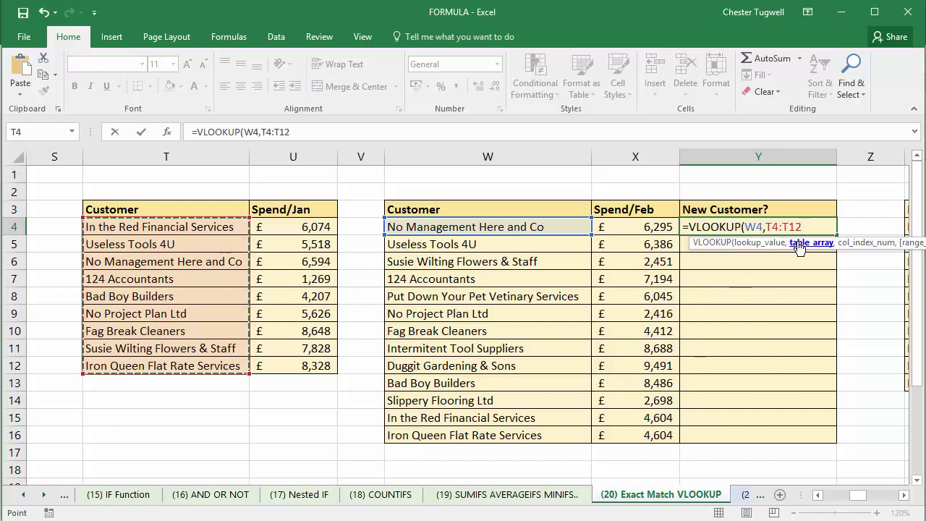
# - Make the range absolute and complete =VLOOKUP(W4,$T$4:$T$12,1,0) as an exact match
pyautogui.press('F4')
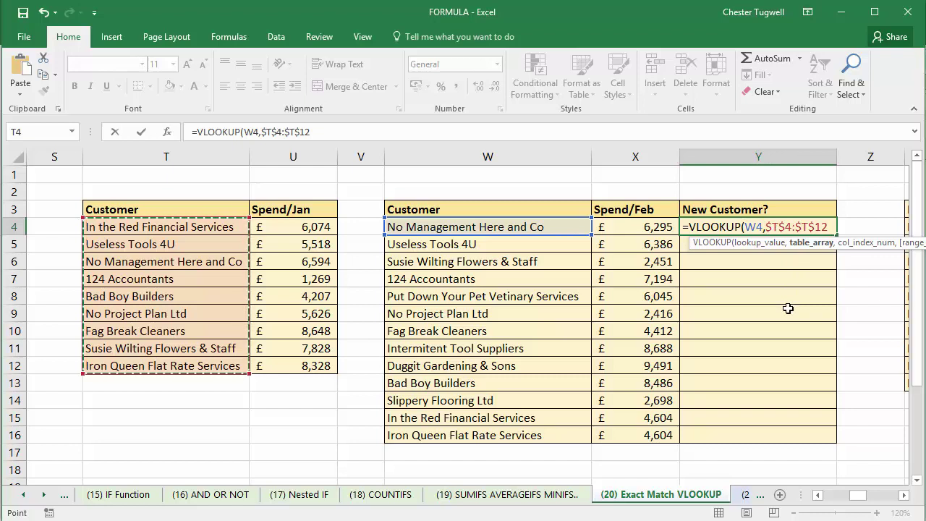
pyautogui.write(',')
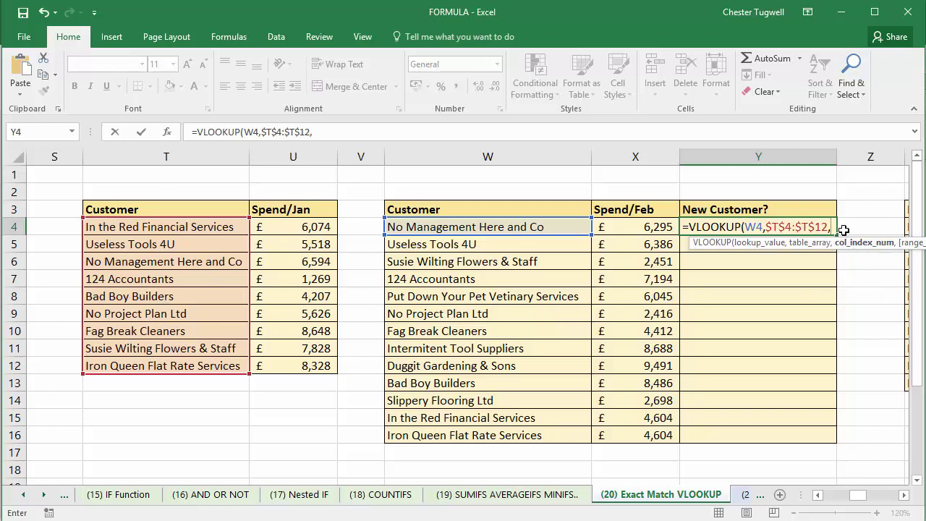
pyautogui.write('1')
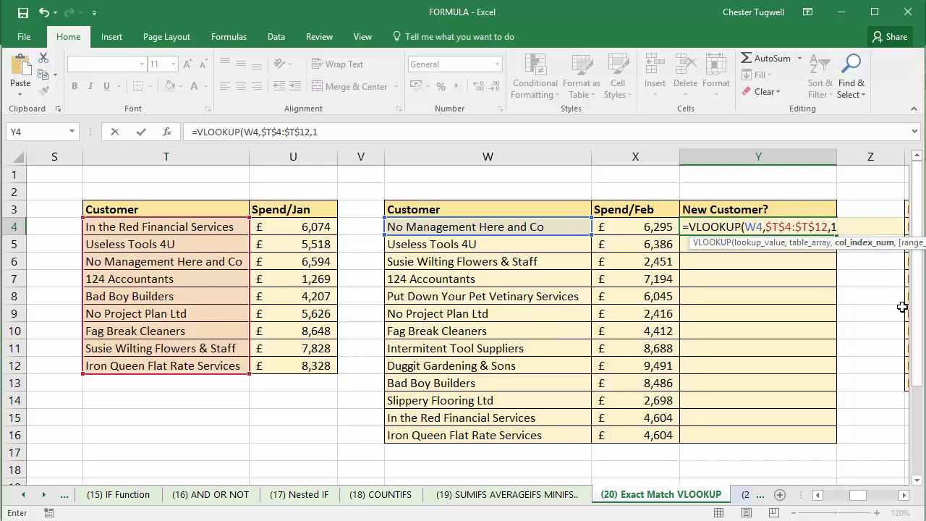
pyautogui.write(',')
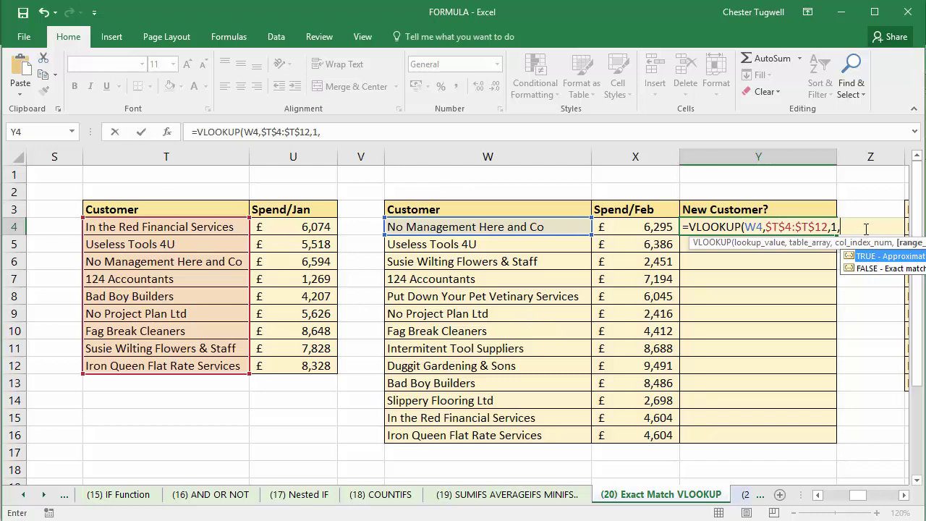
pyautogui.write(')')
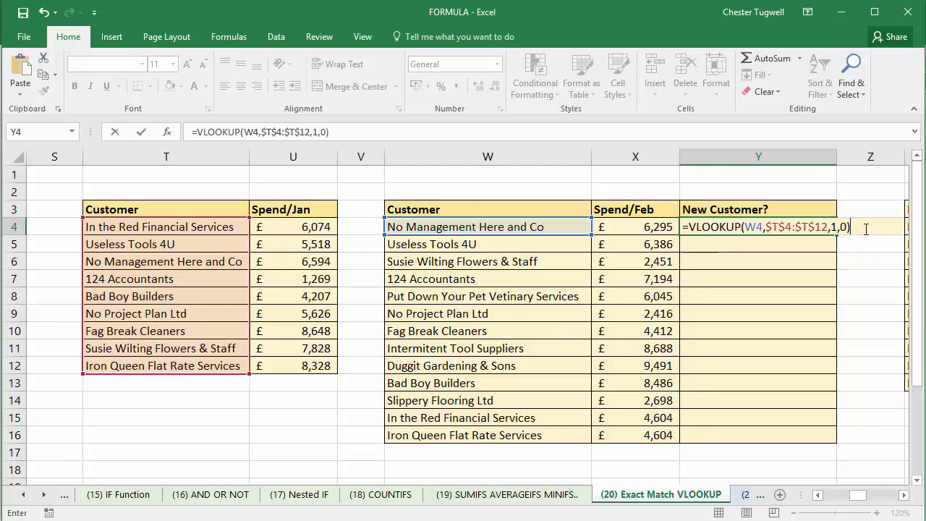
pyautogui.hotkey('ctrl', 'Return')
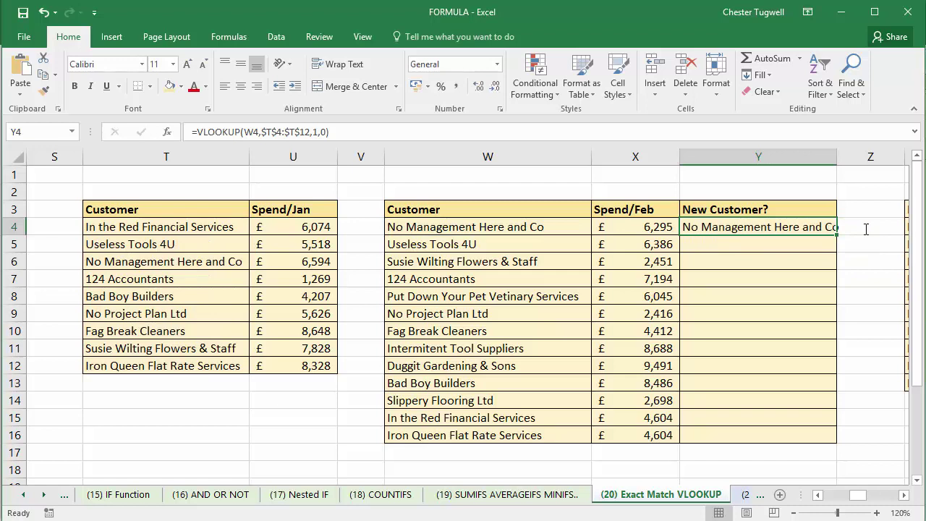
# - Autofit column Y and fill the Y4 lookup down through Y16
pyautogui.doubleClick(836, 156)
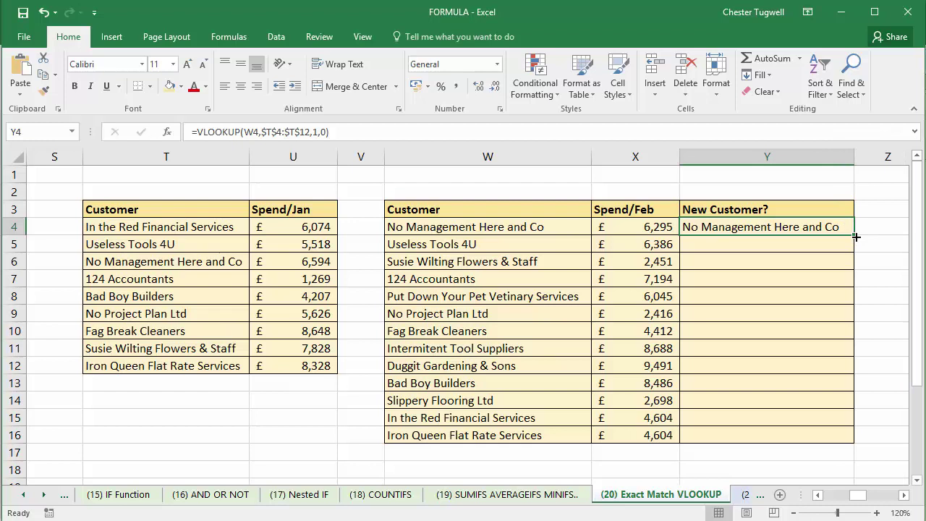
pyautogui.doubleClick(853, 234)
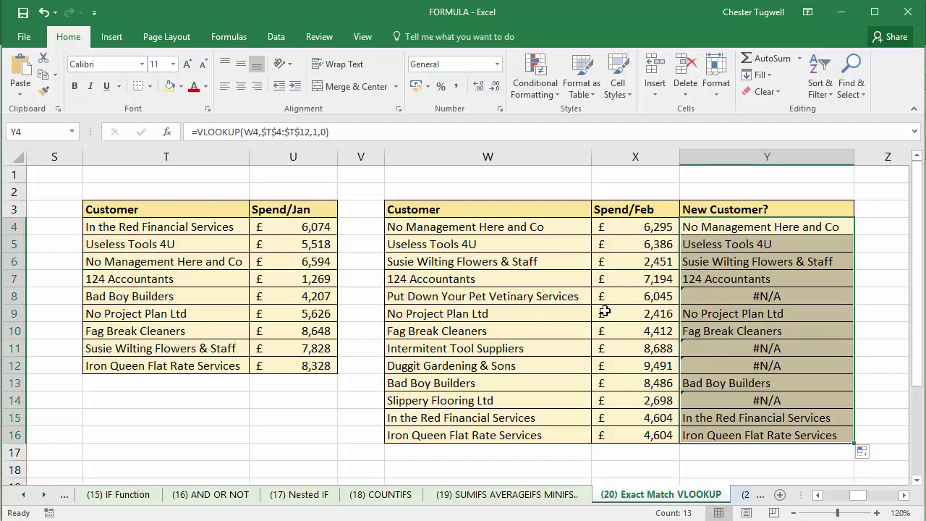
# - Change Y4 to =ISNA(VLOOKUP(W4,$T$4:$T$12,1,0)) and fill it down to Y16
pyautogui.doubleClick(769, 226)
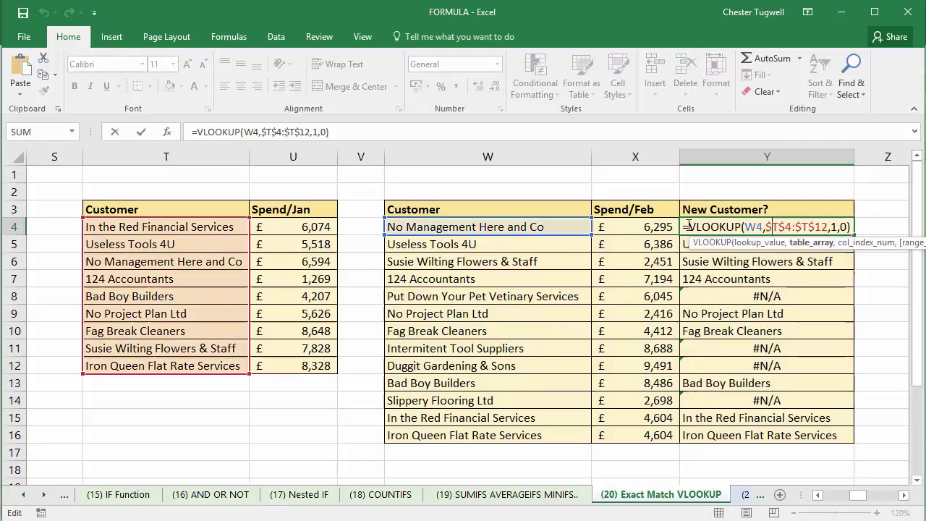
pyautogui.click(688, 226)
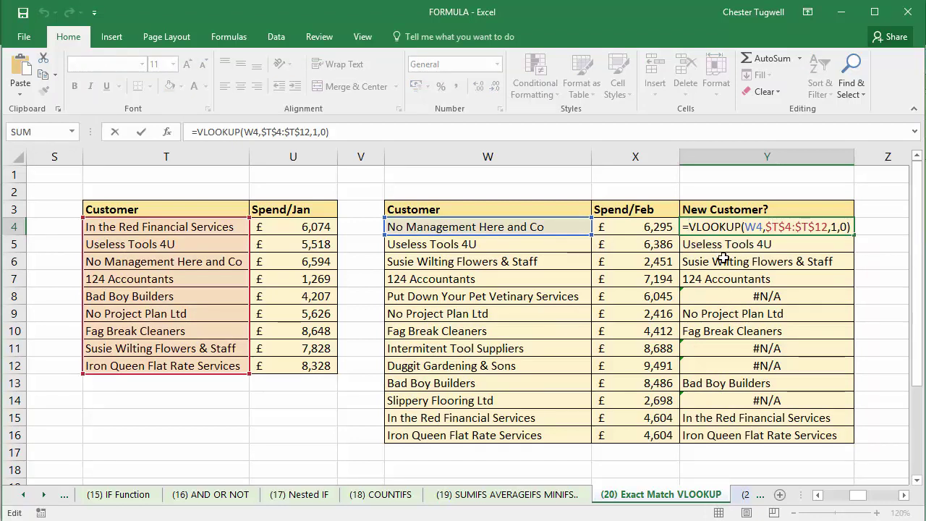
pyautogui.write('is')
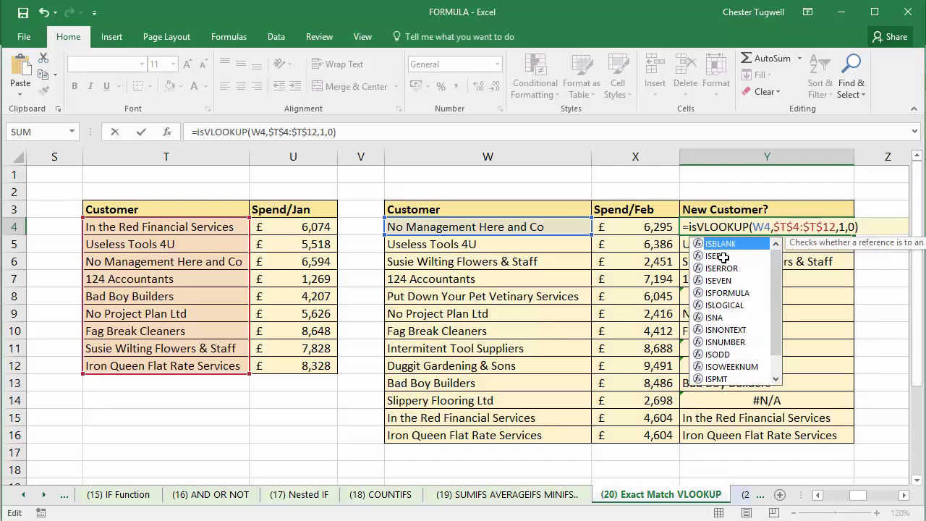
pyautogui.write('na(')
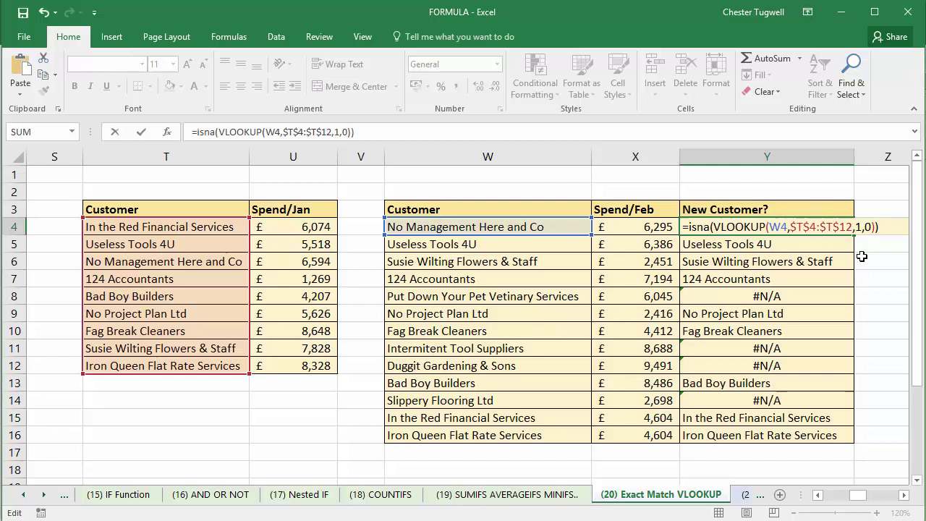
pyautogui.hotkey('ctrl', 'Return')
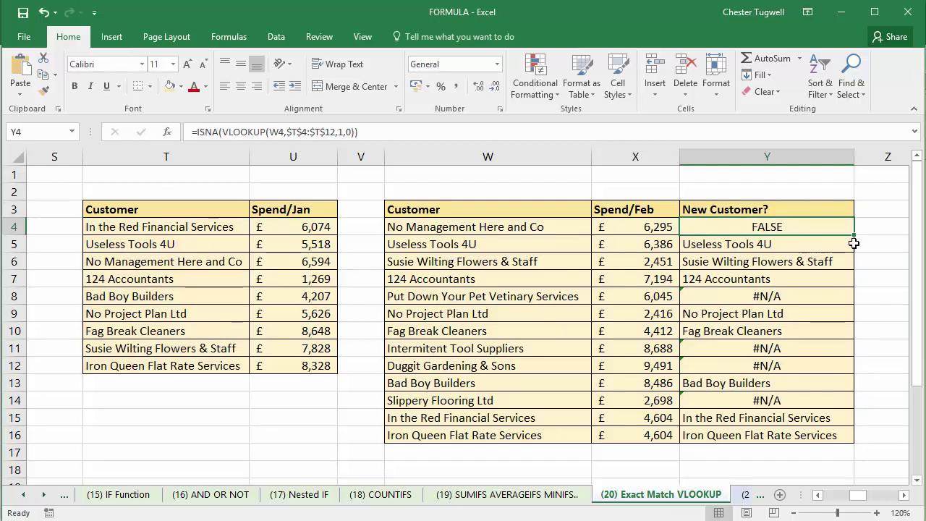
pyautogui.doubleClick(853, 235)
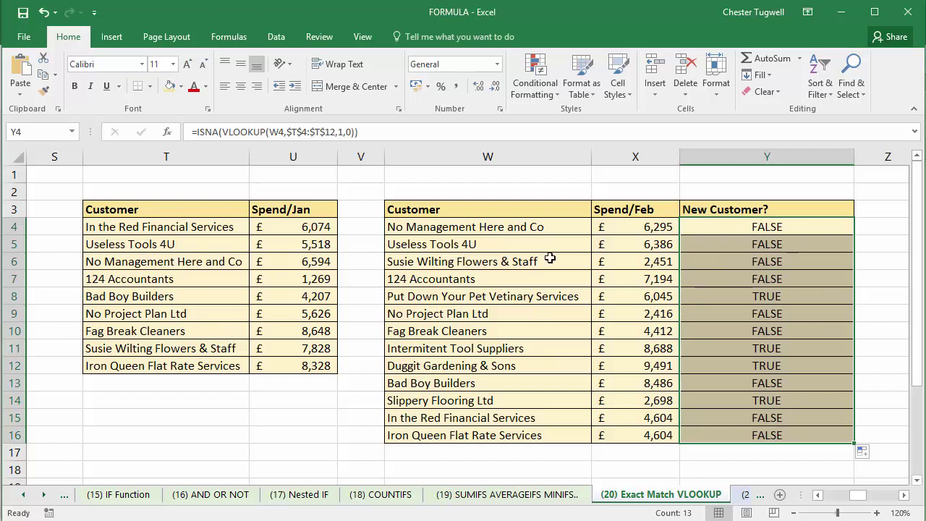
# - Copy the ISNA formula text from Y4 and select the February customer names W4:W16
pyautogui.doubleClick(760, 226)
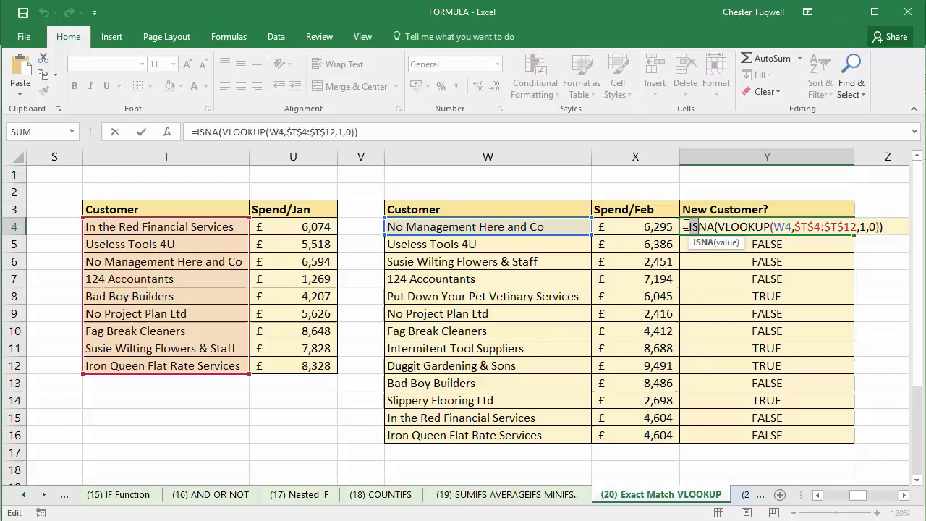
pyautogui.hotkey('shift', 'Home')
pyautogui.hotkey('ctrl', 'c')
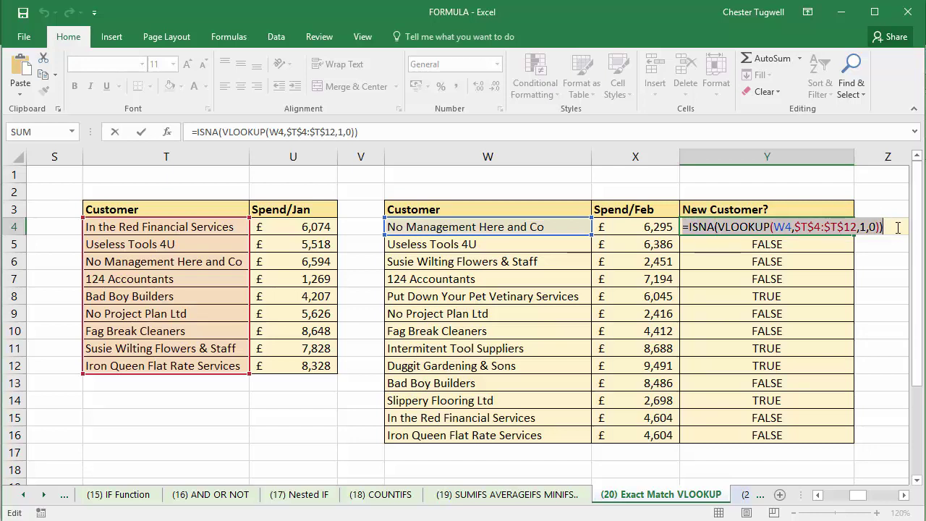
pyautogui.press('Return')
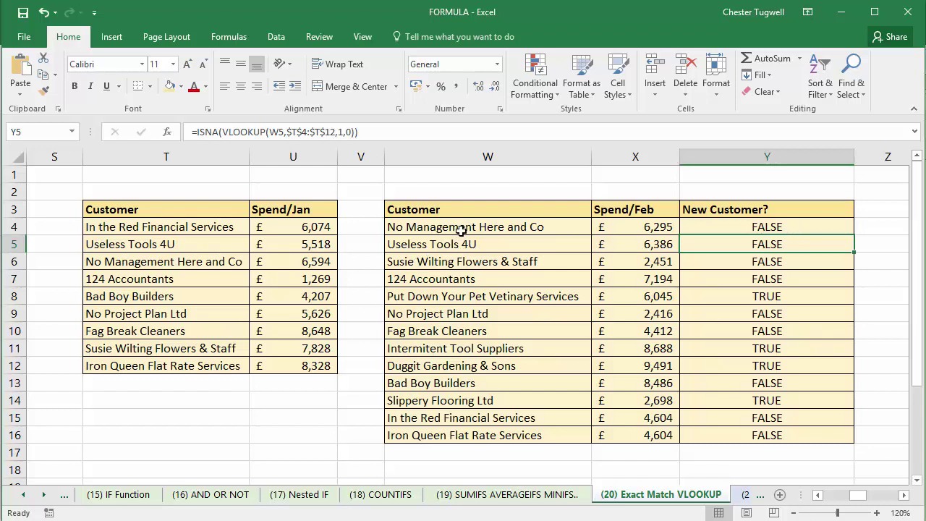
pyautogui.moveTo(461, 230); pyautogui.dragTo(471, 432)
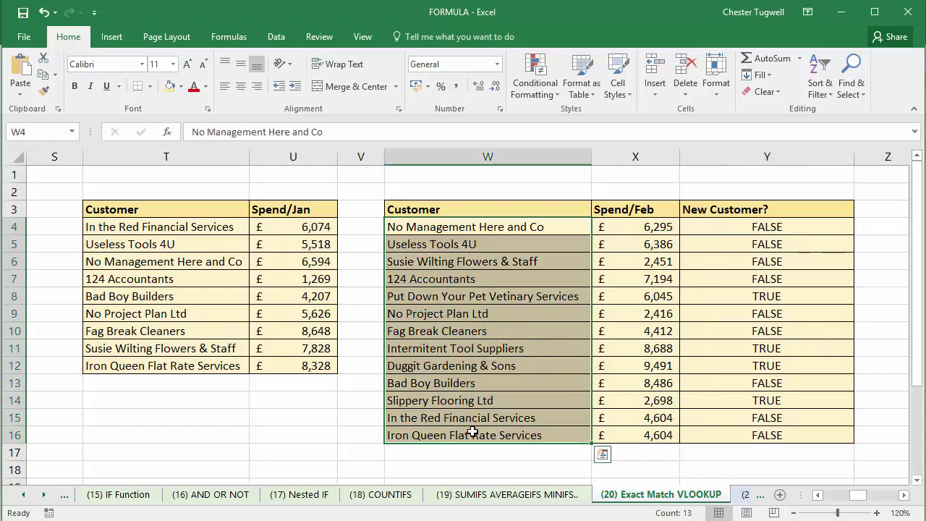
pyautogui.click(540, 93)
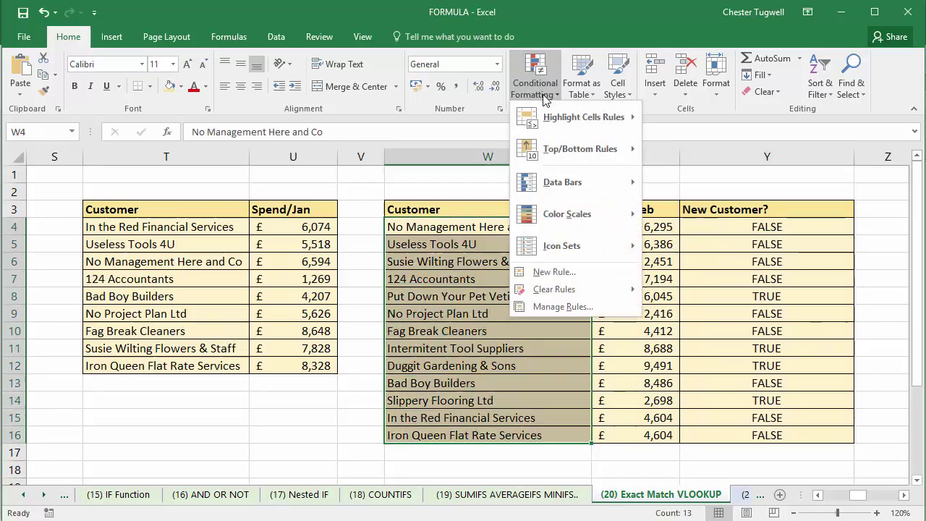
pyautogui.click(551, 272)
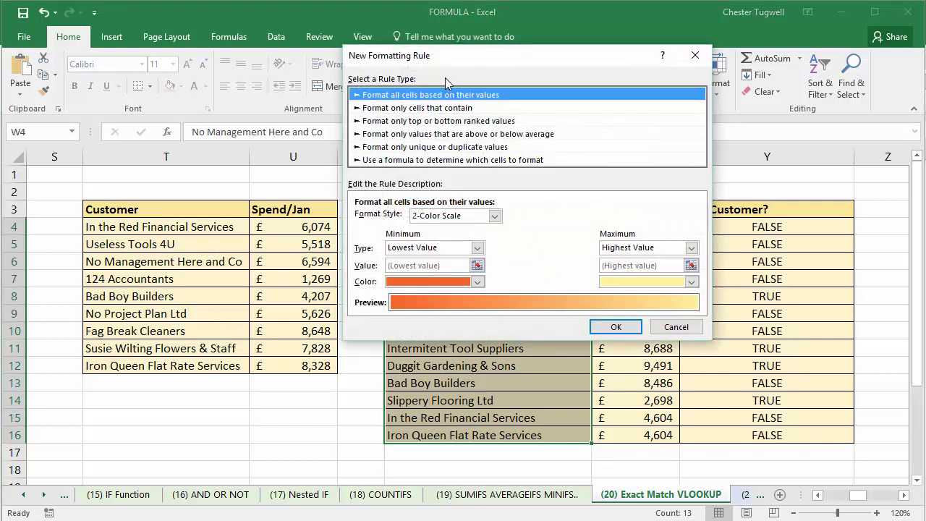
pyautogui.moveTo(436, 54); pyautogui.dragTo(584, 54)
pyautogui.moveTo(671, 40); pyautogui.dragTo(725, 33)
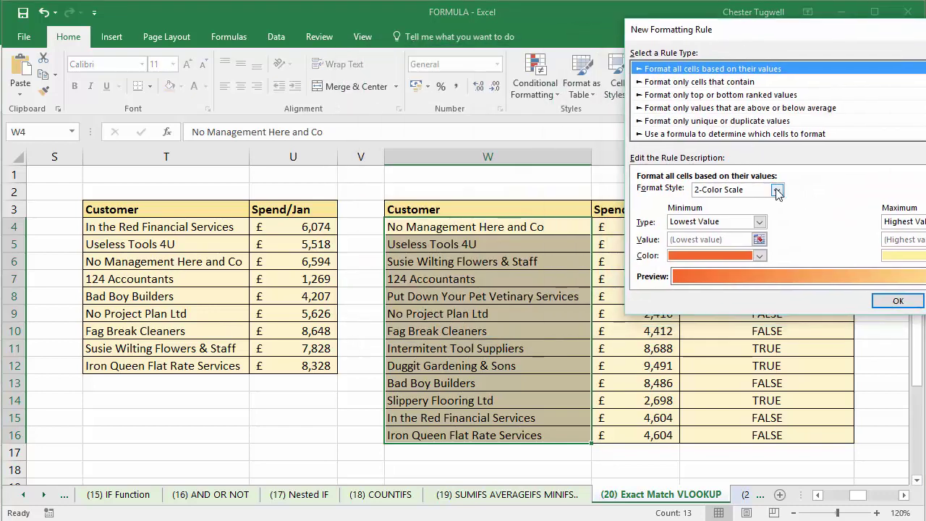
pyautogui.click(680, 134)
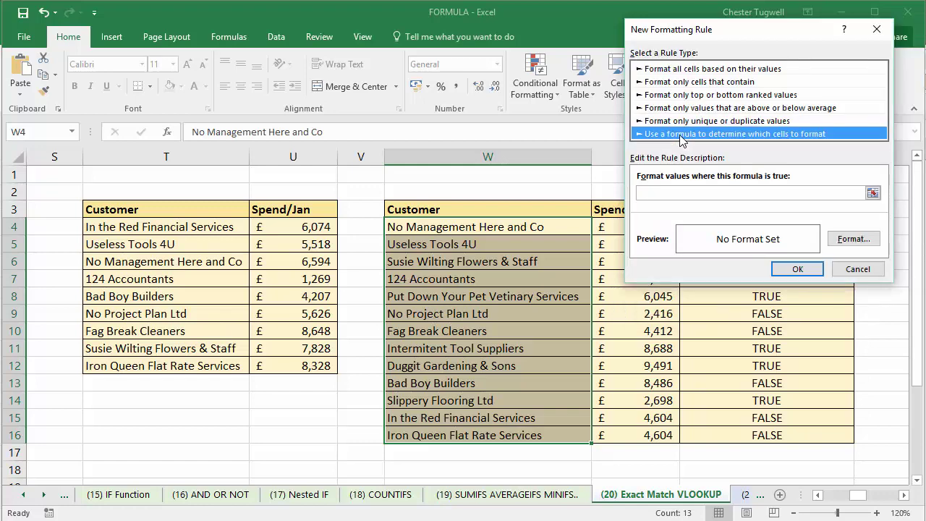
pyautogui.click(670, 193)
pyautogui.hotkey('ctrl', 'v')
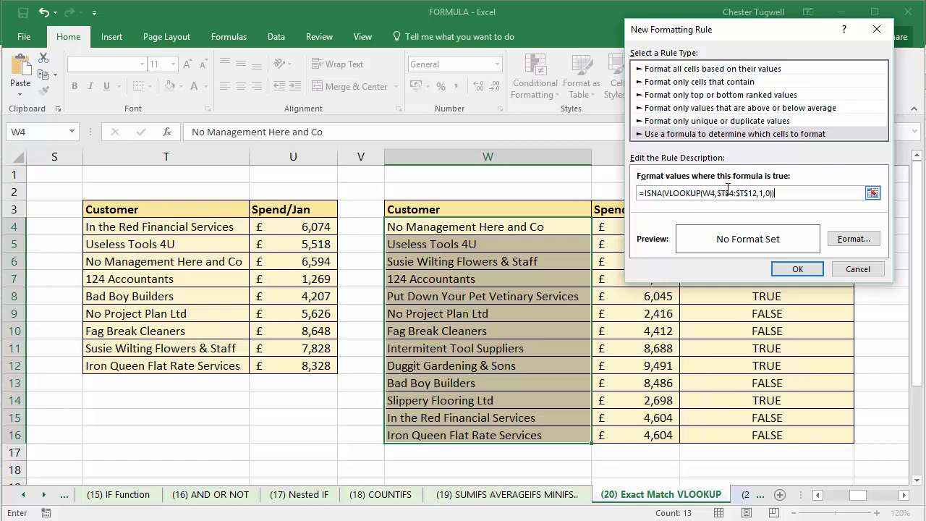
pyautogui.click(853, 238)
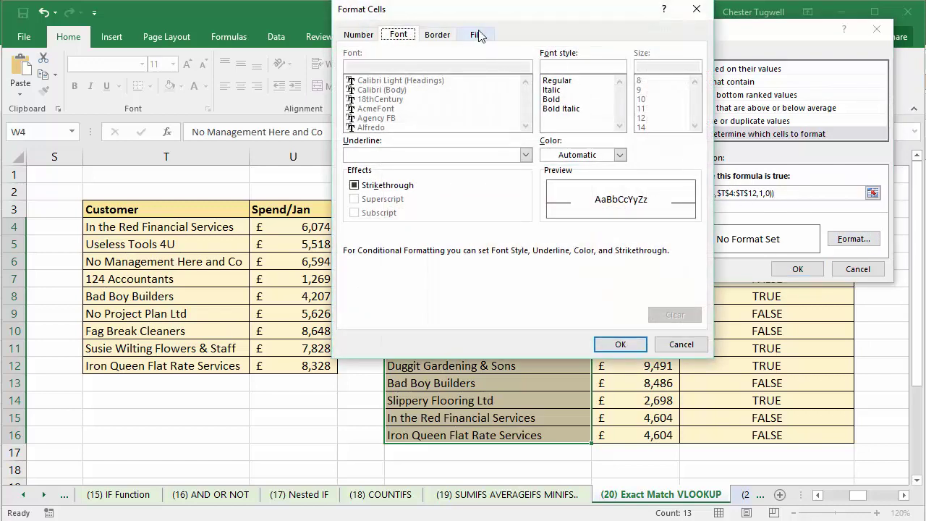
pyautogui.click(479, 36)
pyautogui.click(370, 177)
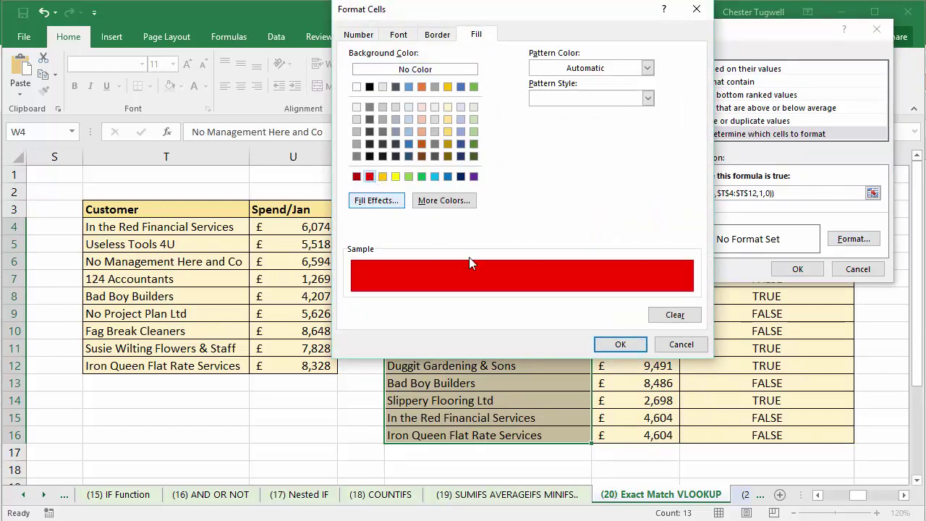
pyautogui.click(620, 344)
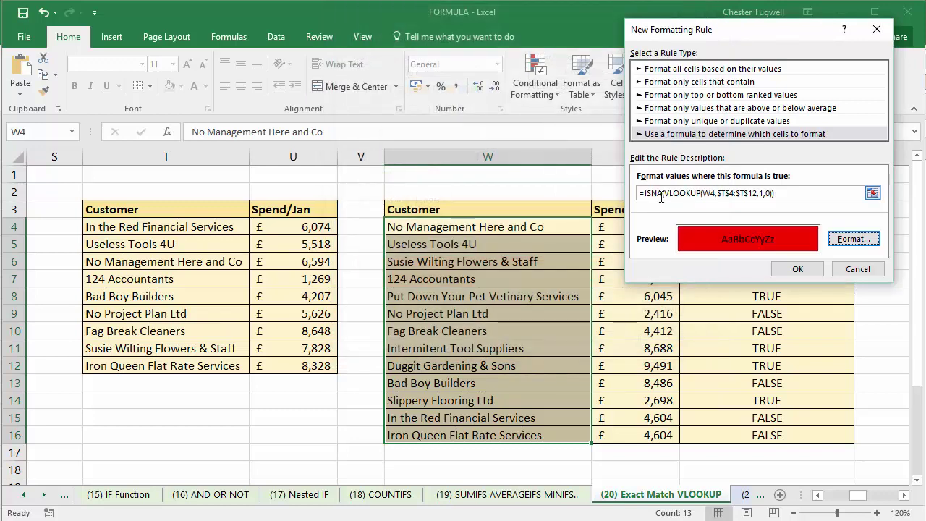
pyautogui.click(797, 269)
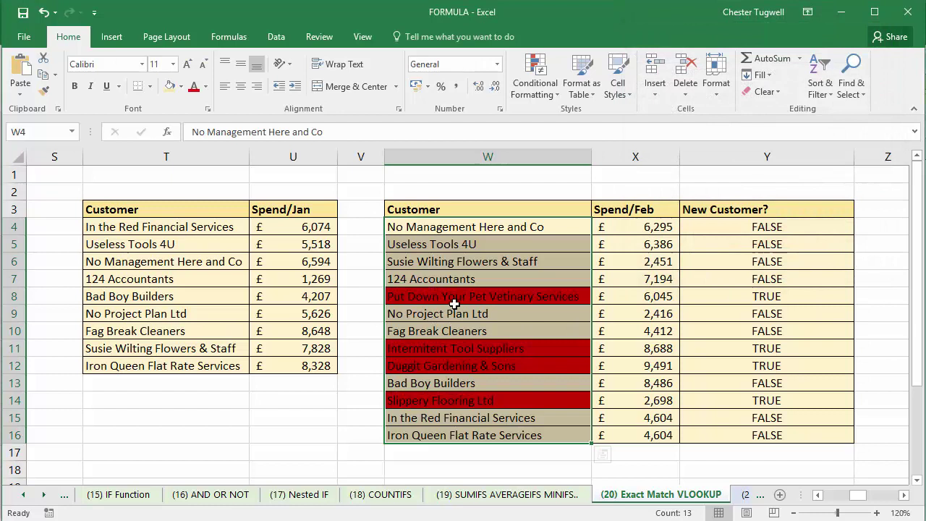
pyautogui.click(598, 314)
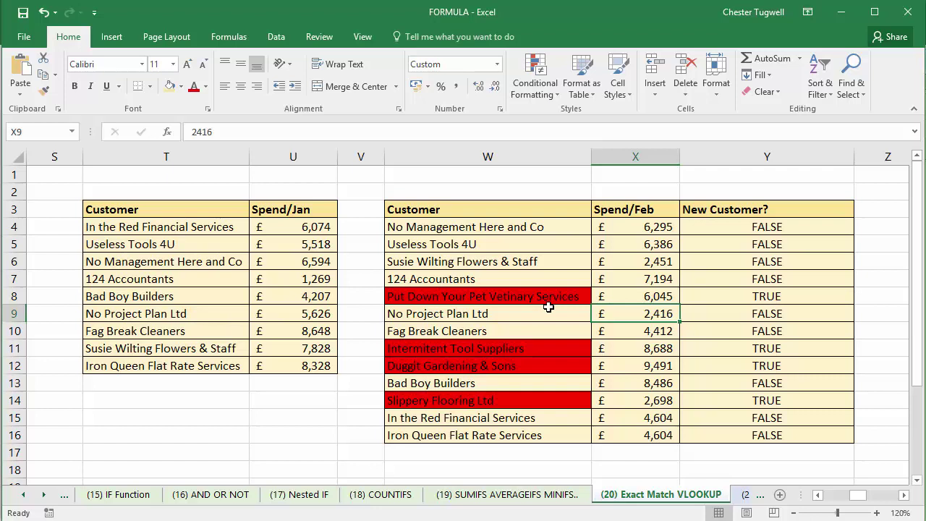
pyautogui.hotkey('ctrl', 'z')
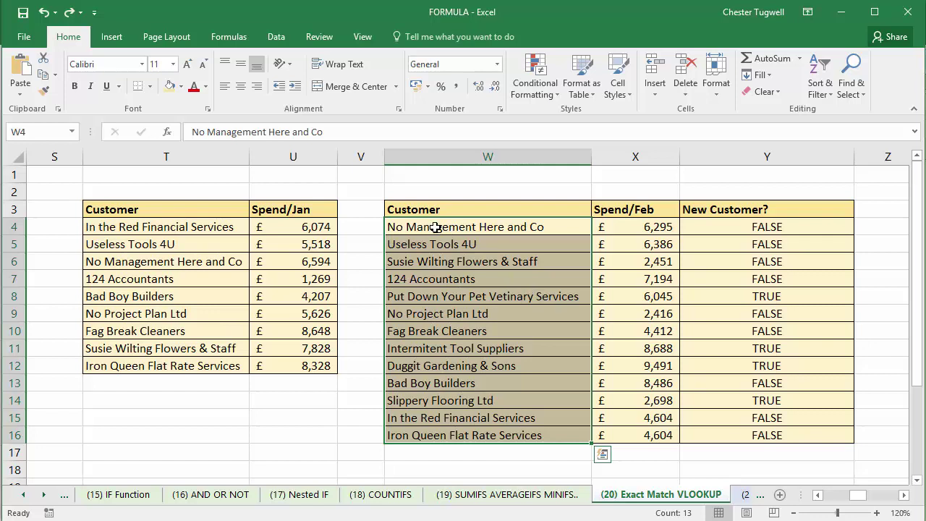
pyautogui.press('Escape')
# - Wrap Y4's lookup formula in NOT and fill it down to Y16
pyautogui.click(757, 227)
pyautogui.doubleClick(712, 227)
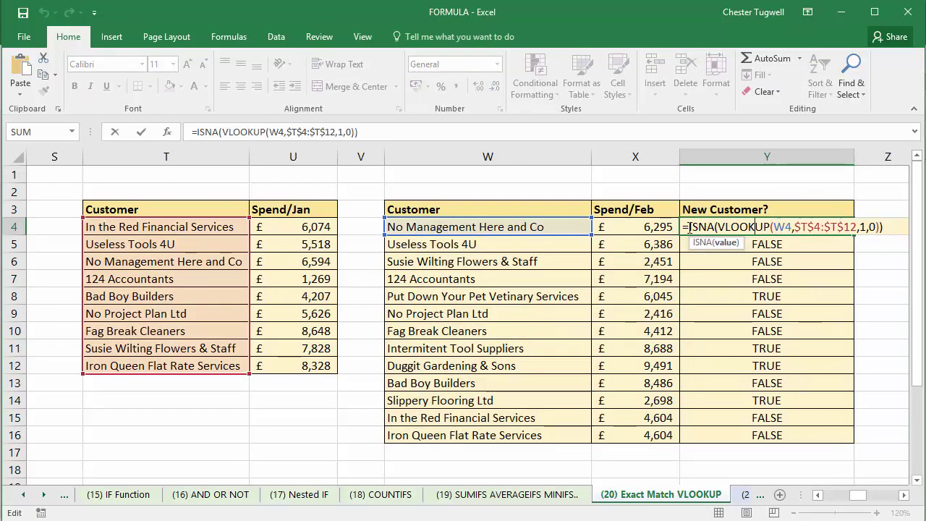
pyautogui.write('not')
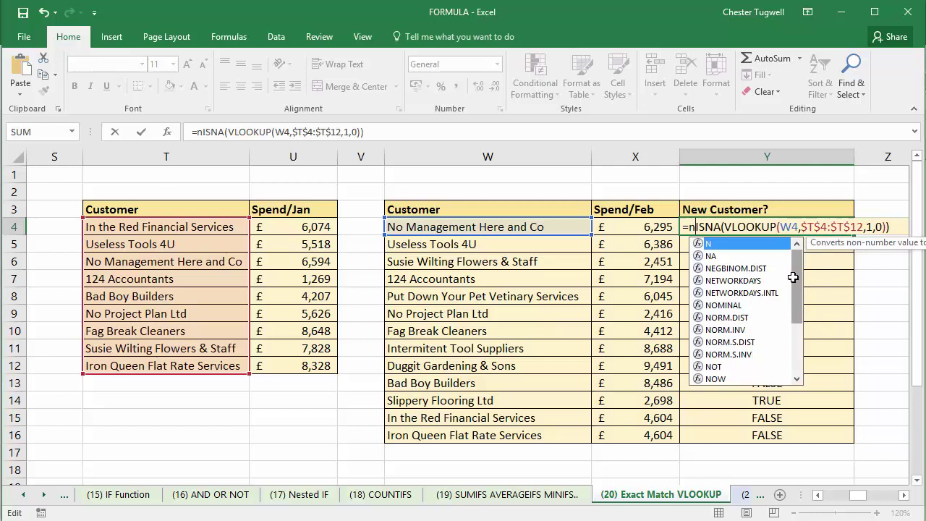
pyautogui.write('(')
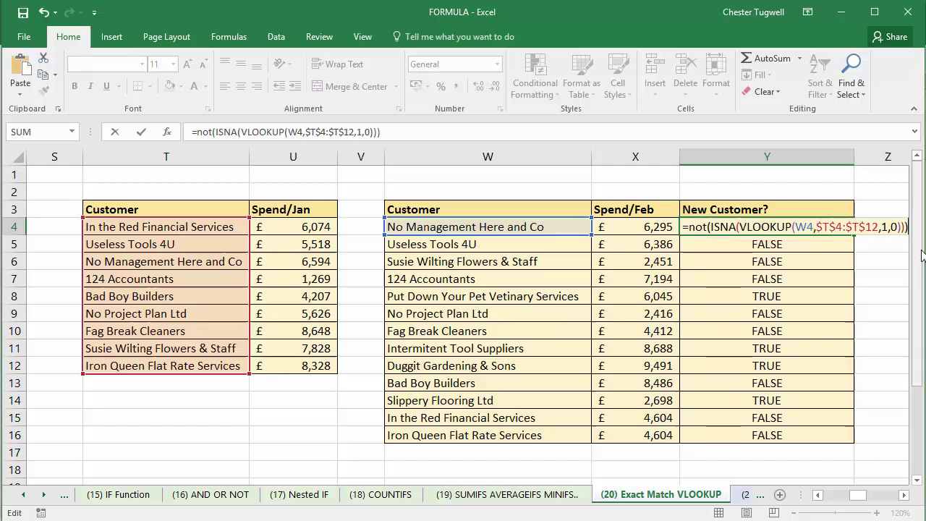
pyautogui.hotkey('ctrl', 'Return')
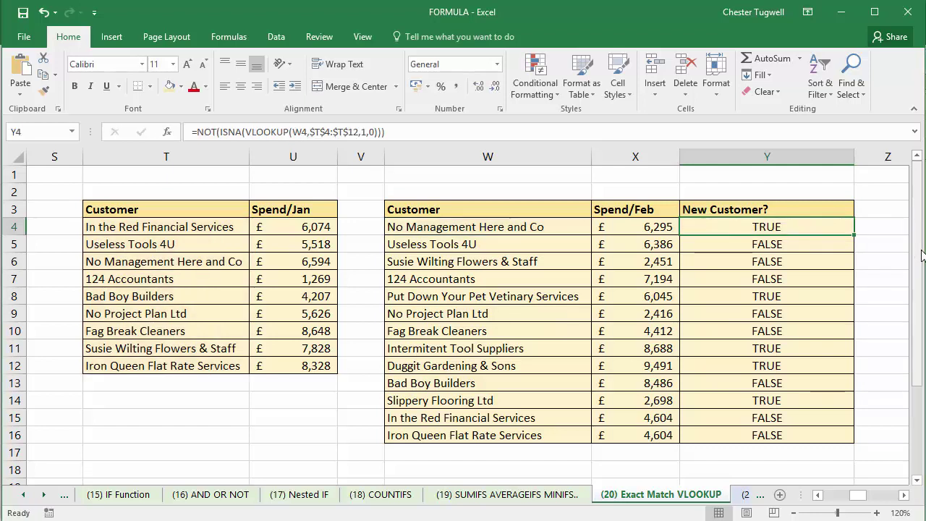
pyautogui.doubleClick(854, 234)
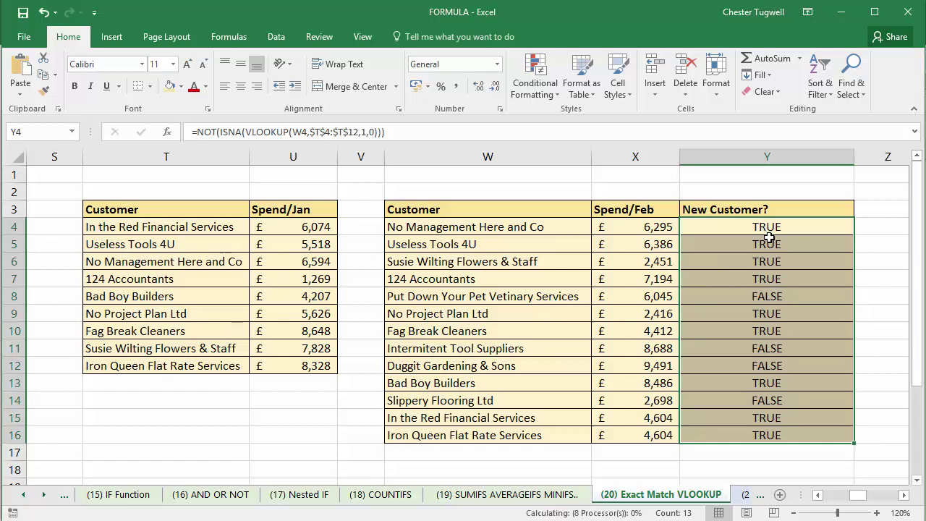
# - Undo the NOT wrapper on Y4's formula
pyautogui.click(767, 231)
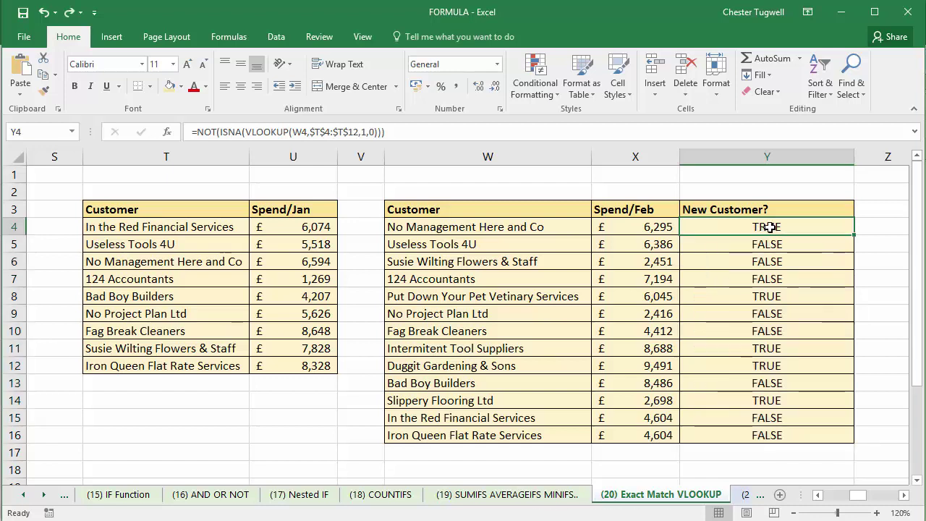
pyautogui.doubleClick(769, 227)
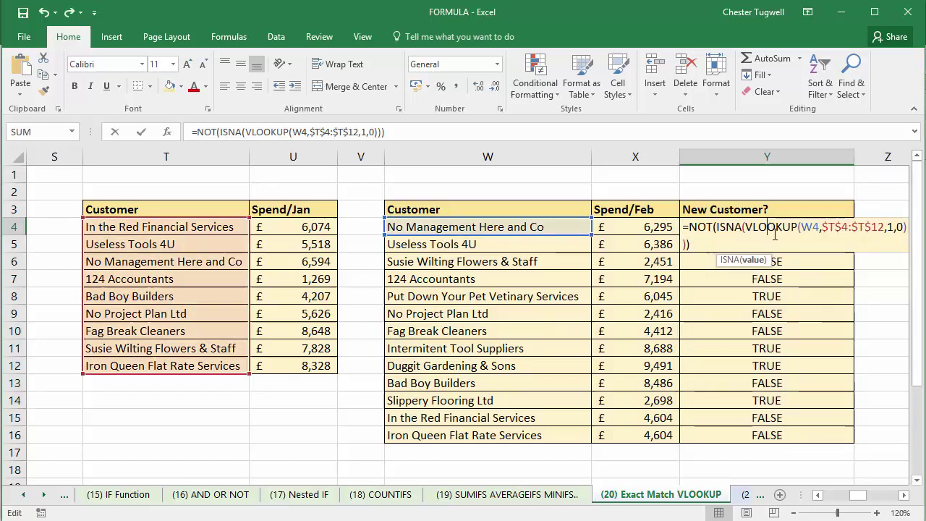
pyautogui.press('Escape')
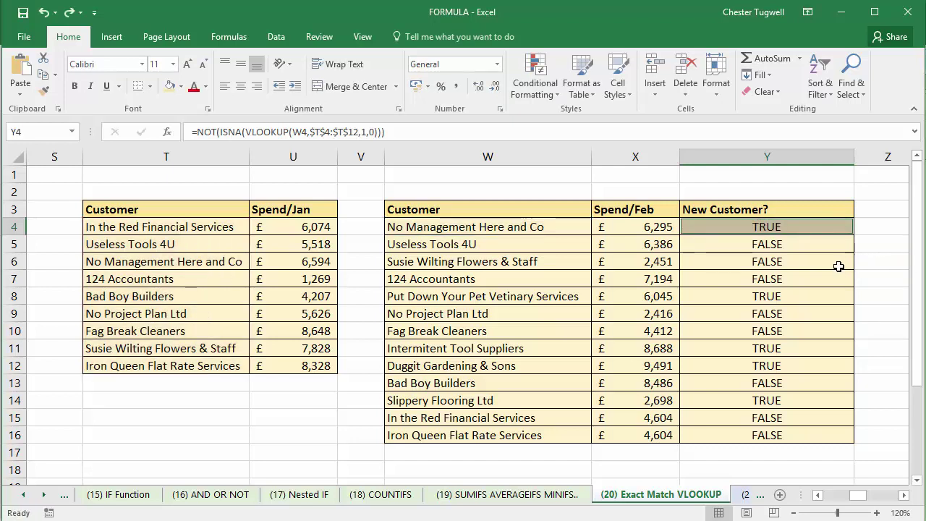
pyautogui.hotkey('ctrl', 'z')
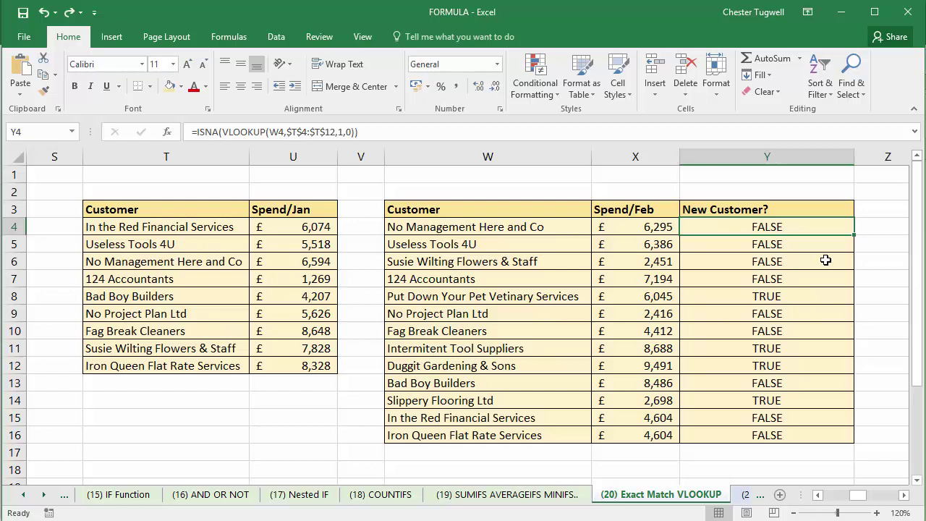
# - Replace ISNA with ISTEXT in Y4's formula and fill it down to Y16
pyautogui.doubleClick(792, 230)
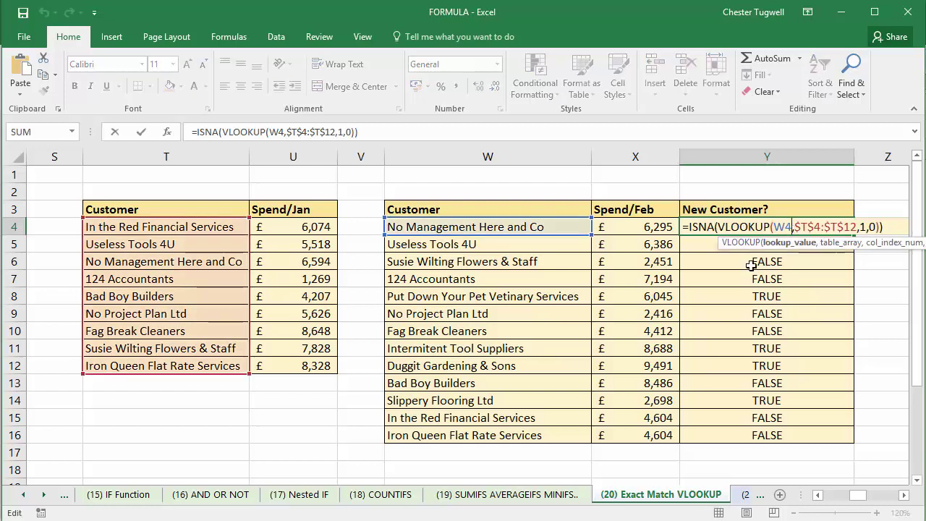
pyautogui.click(716, 227)
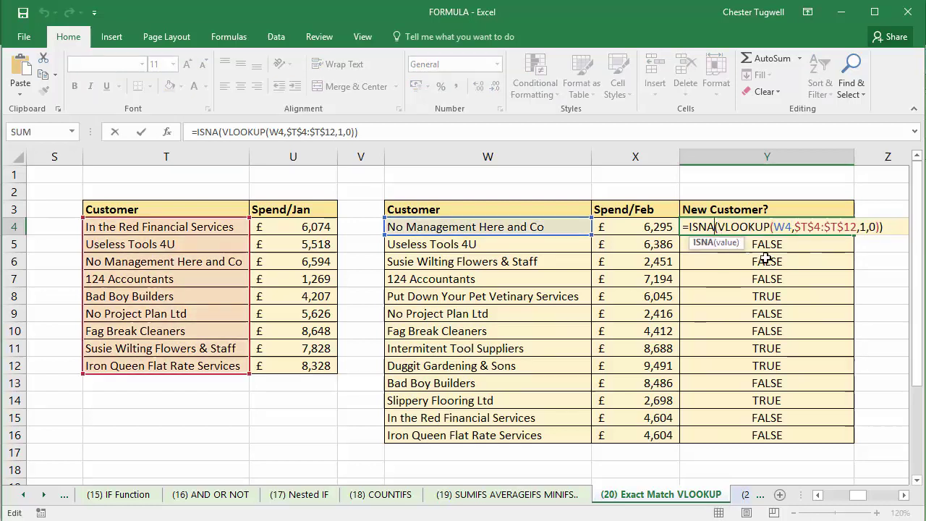
pyautogui.press('BackSpace')
pyautogui.press('BackSpace')
pyautogui.write('TEX')
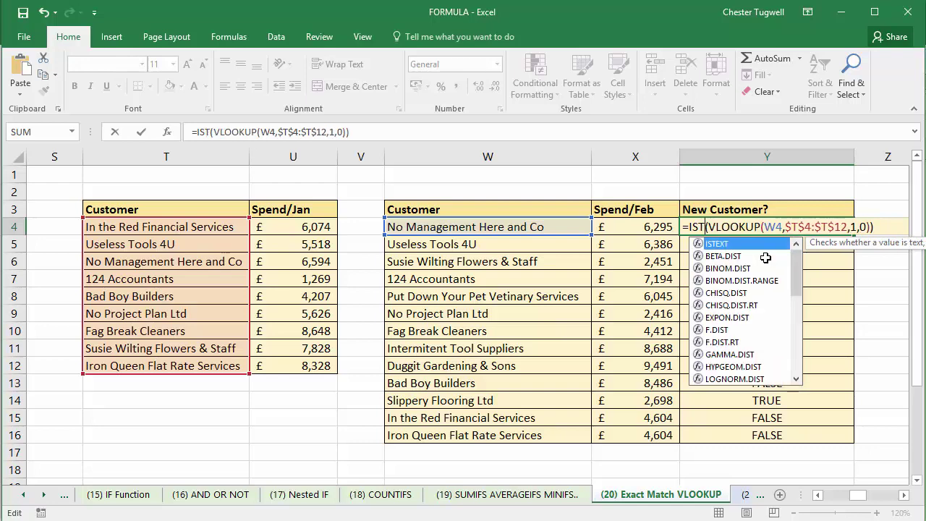
pyautogui.write('T')
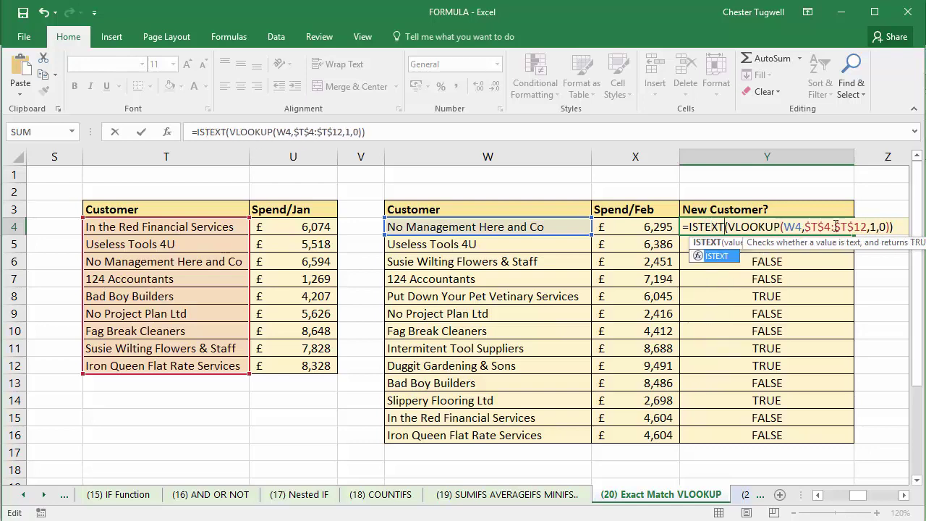
pyautogui.press('Return')
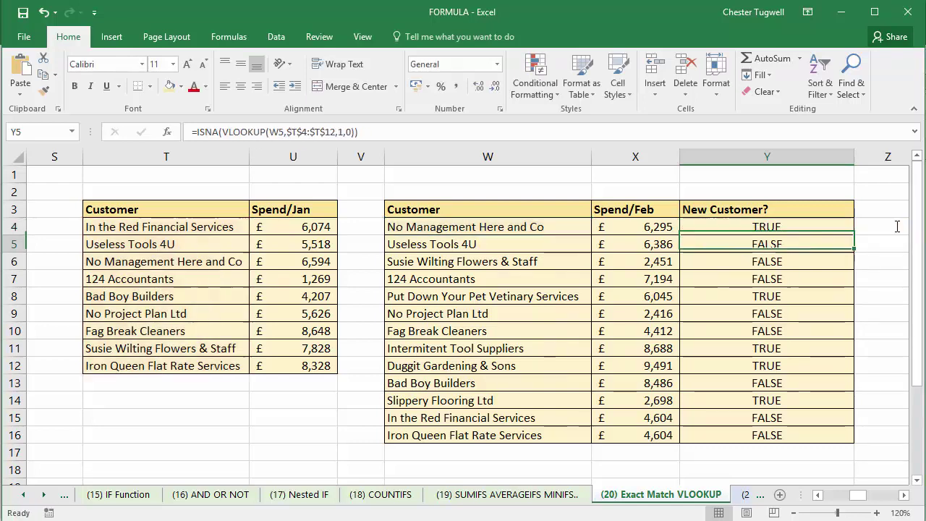
pyautogui.click(794, 225)
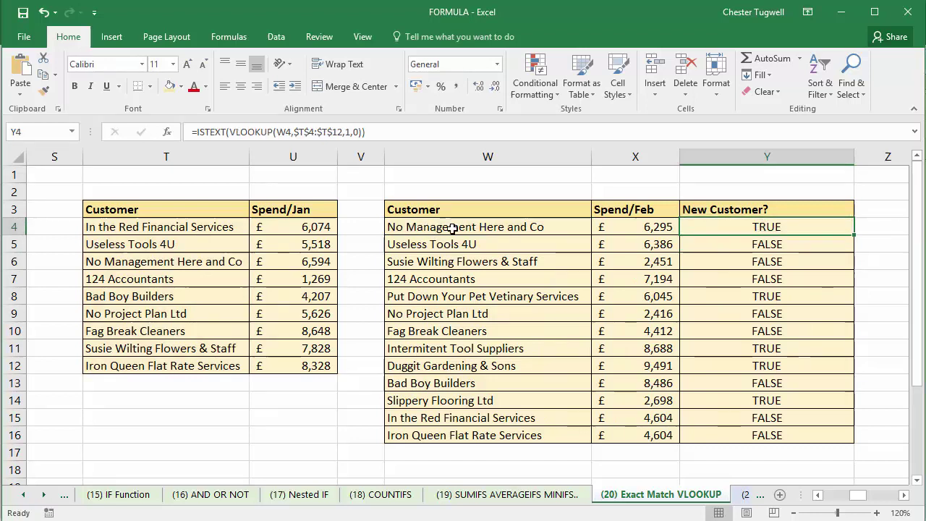
pyautogui.doubleClick(855, 236)
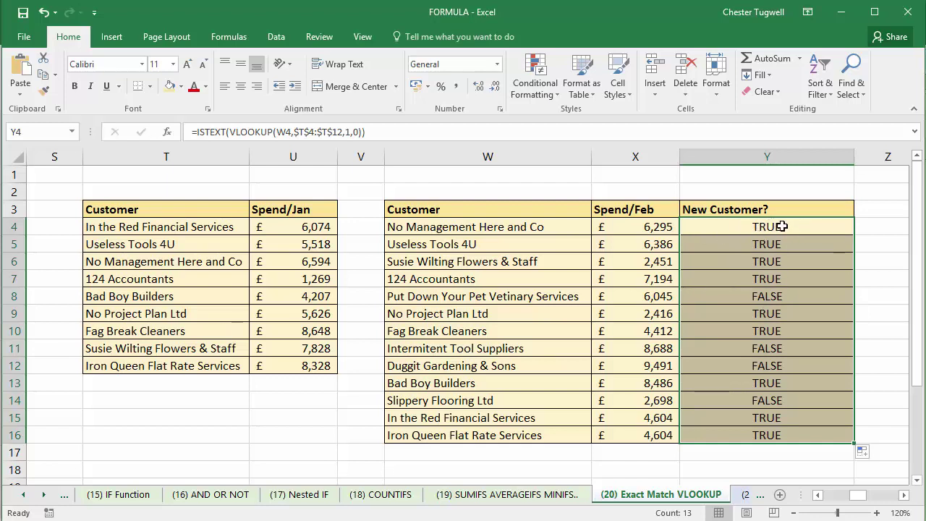
# - Copy Y4's ISTEXT(VLOOKUP) formula and select the February customer names W4:W16
pyautogui.doubleClick(781, 226)
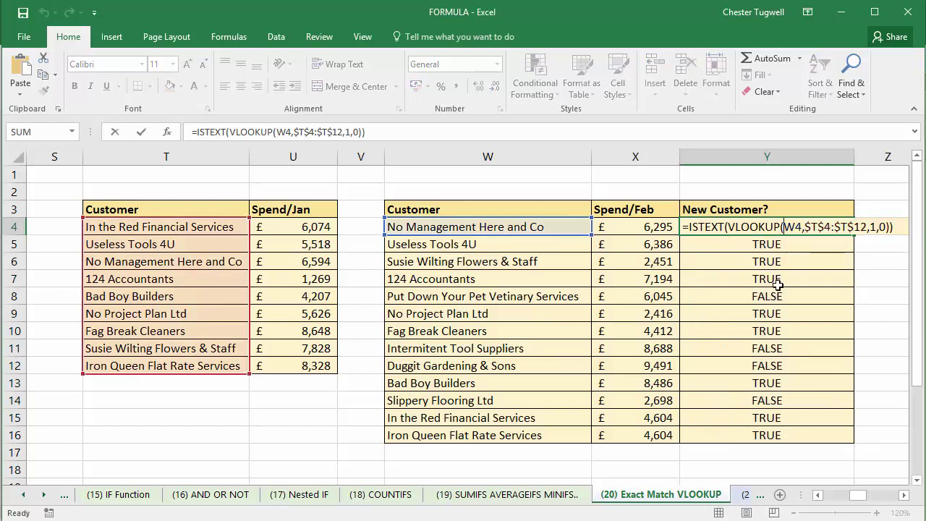
pyautogui.press('Return')
pyautogui.click(771, 220)
pyautogui.doubleClick(699, 227)
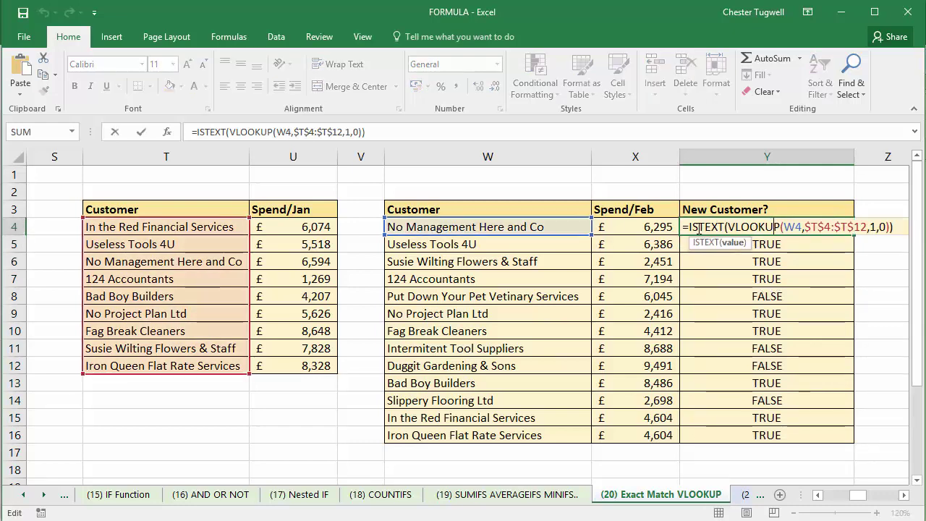
pyautogui.hotkey('shift', 'Home')
pyautogui.hotkey('ctrl', 'c')
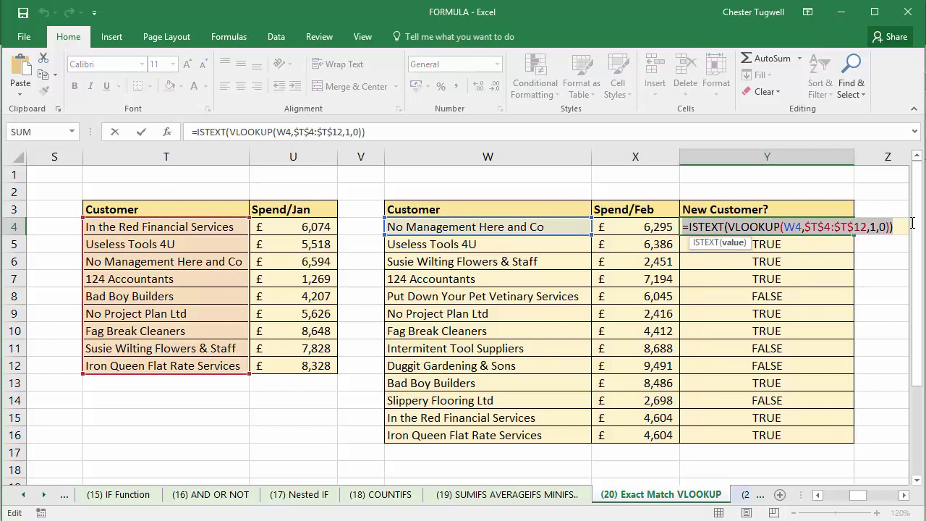
pyautogui.press('Return')
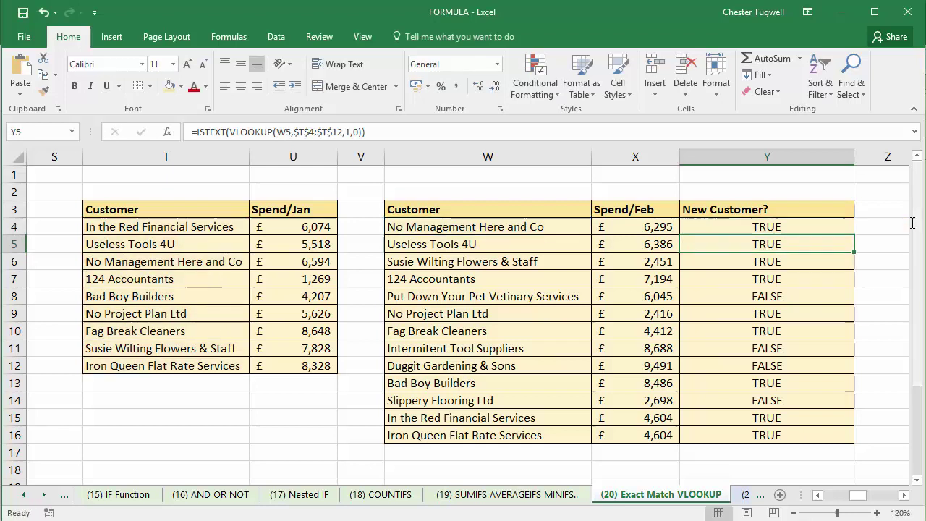
pyautogui.moveTo(415, 235); pyautogui.dragTo(406, 431)
# - Create a new formula-based conditional formatting rule using the pasted ISTEXT(VLOOKUP) formula
pyautogui.click(539, 90)
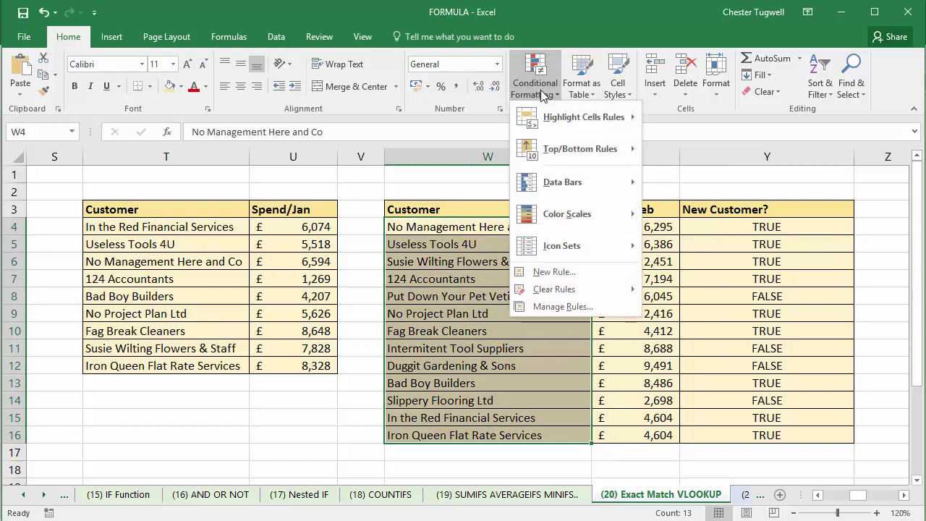
pyautogui.click(549, 272)
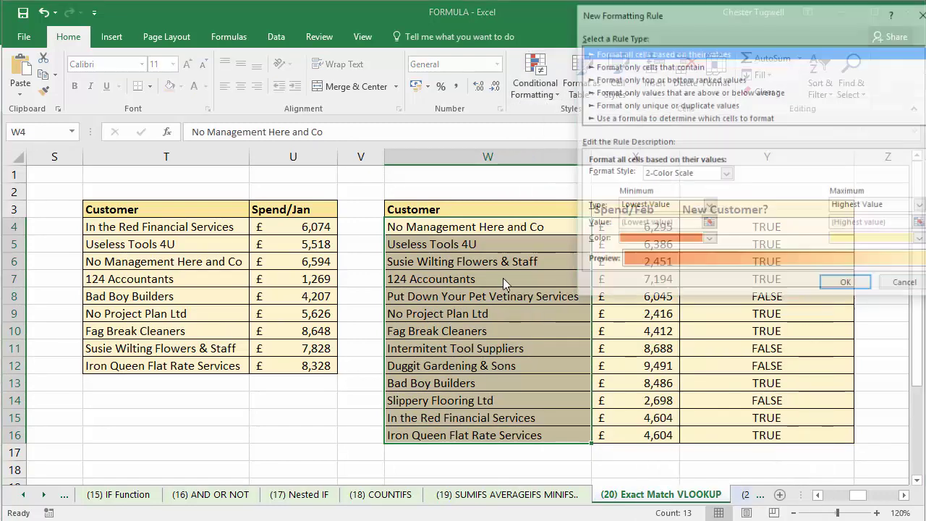
pyautogui.click(622, 118)
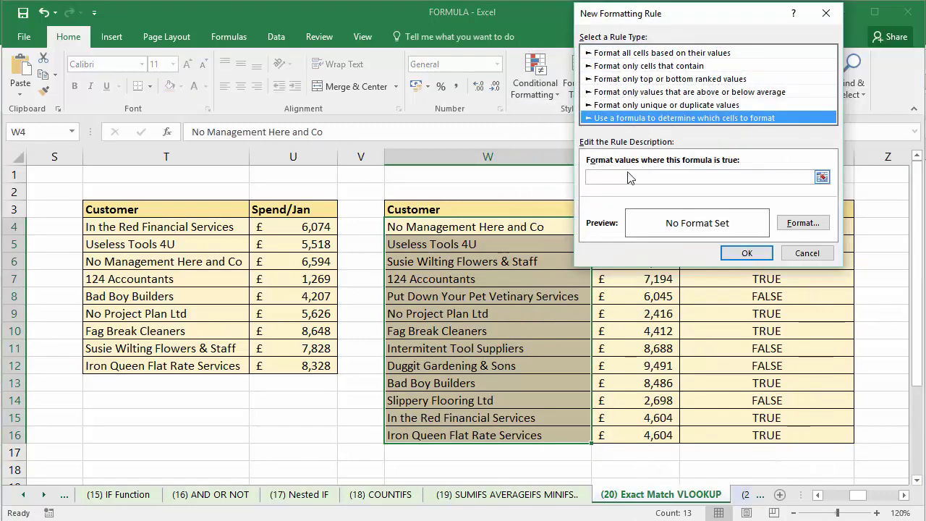
pyautogui.click(600, 177)
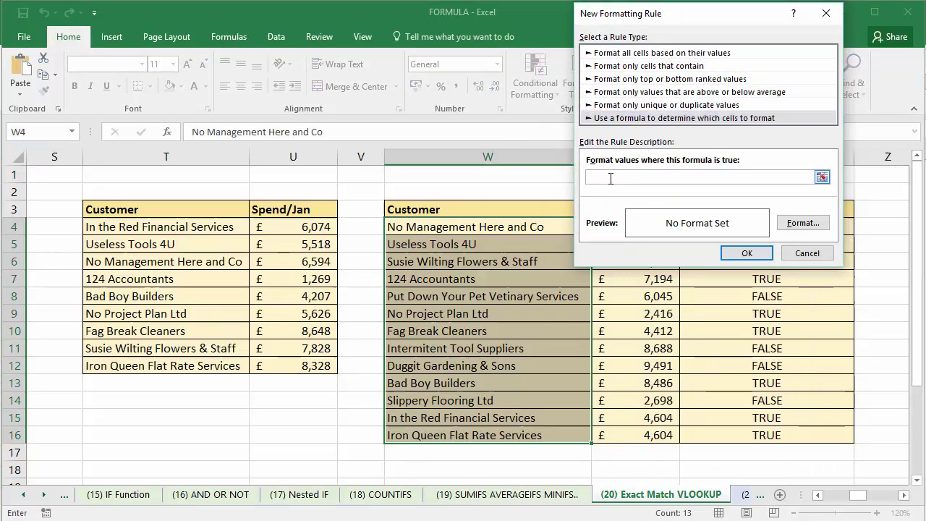
pyautogui.hotkey('ctrl', 'v')
# - Give the rule a red fill and white font, then apply it
pyautogui.click(803, 223)
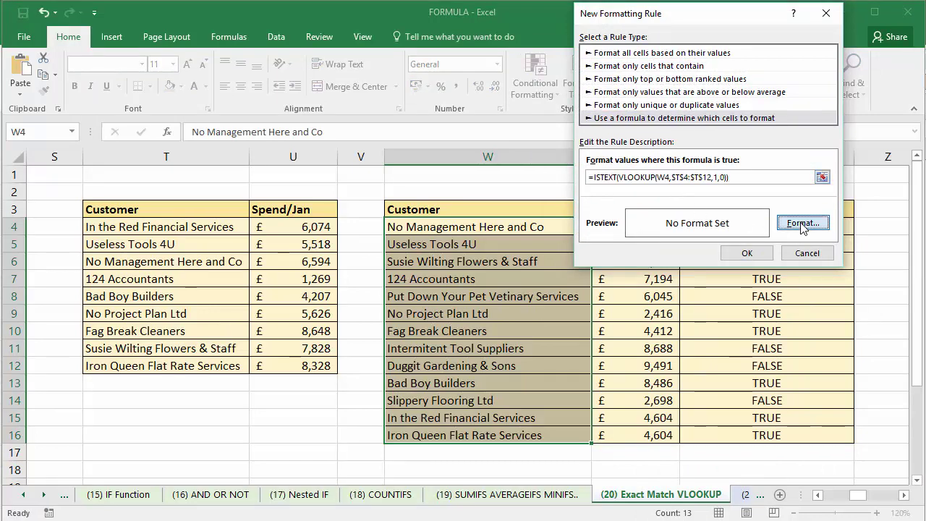
pyautogui.click(601, 177)
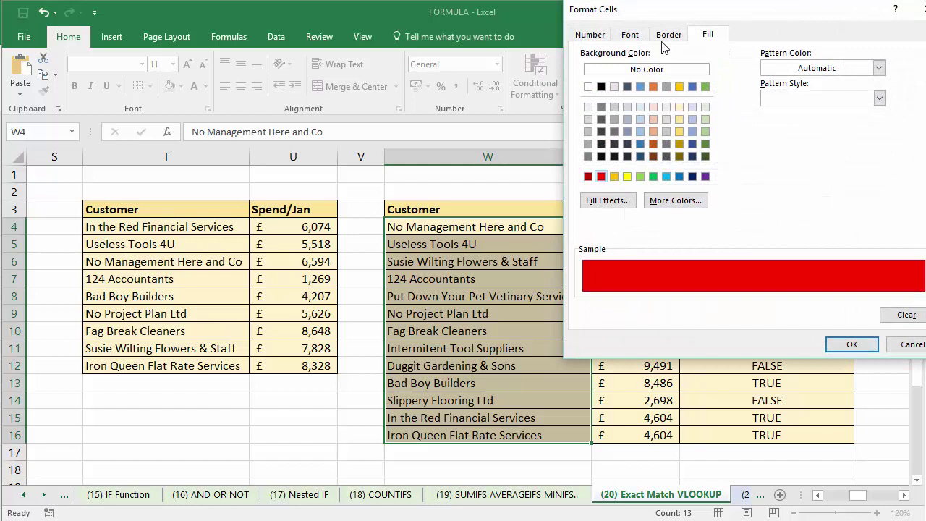
pyautogui.click(630, 34)
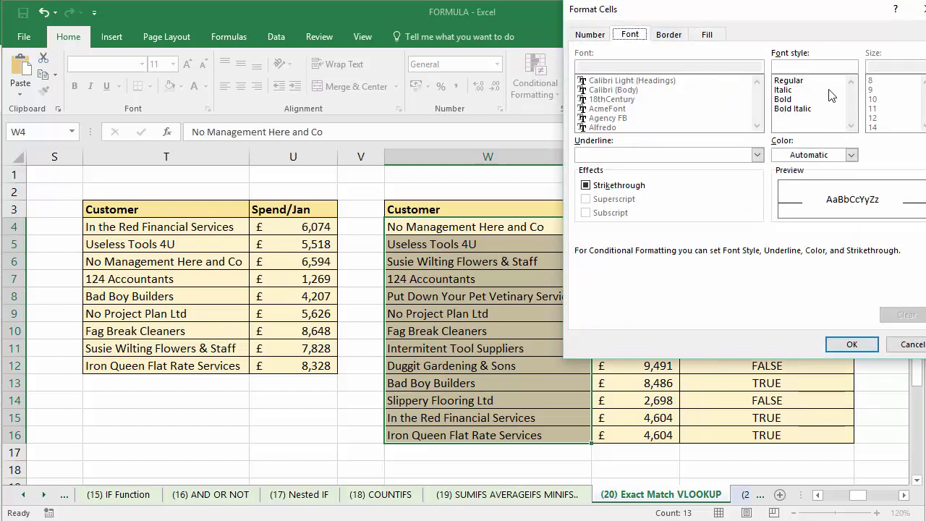
pyautogui.click(852, 154)
pyautogui.click(784, 207)
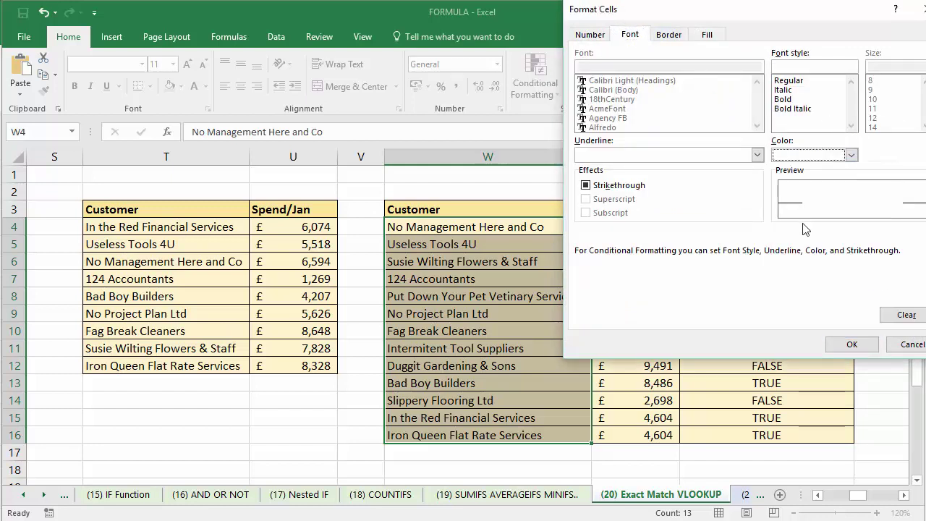
pyautogui.click(848, 343)
pyautogui.click(746, 257)
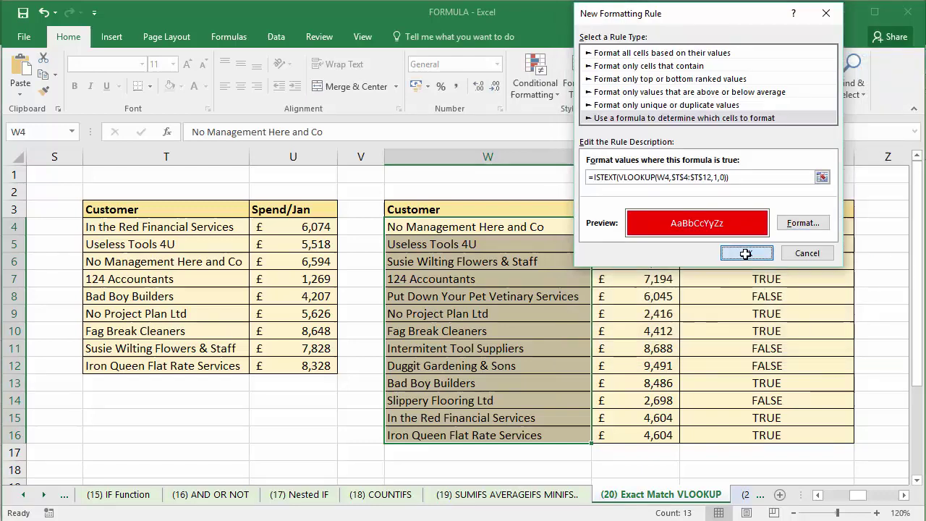
pyautogui.click(460, 244)
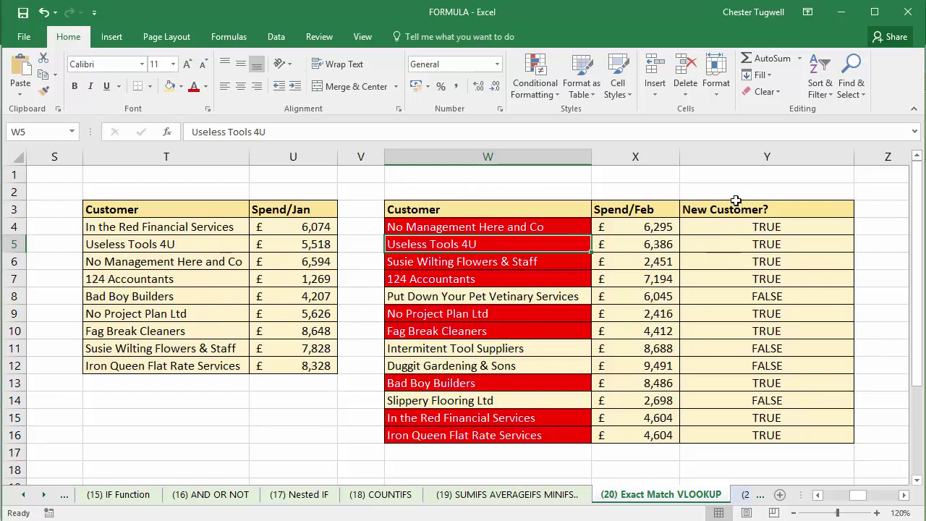
# - Clear All from the helper column range Y3:Y16
pyautogui.moveTo(743, 208); pyautogui.dragTo(769, 438)
pyautogui.rightClick(766, 432)
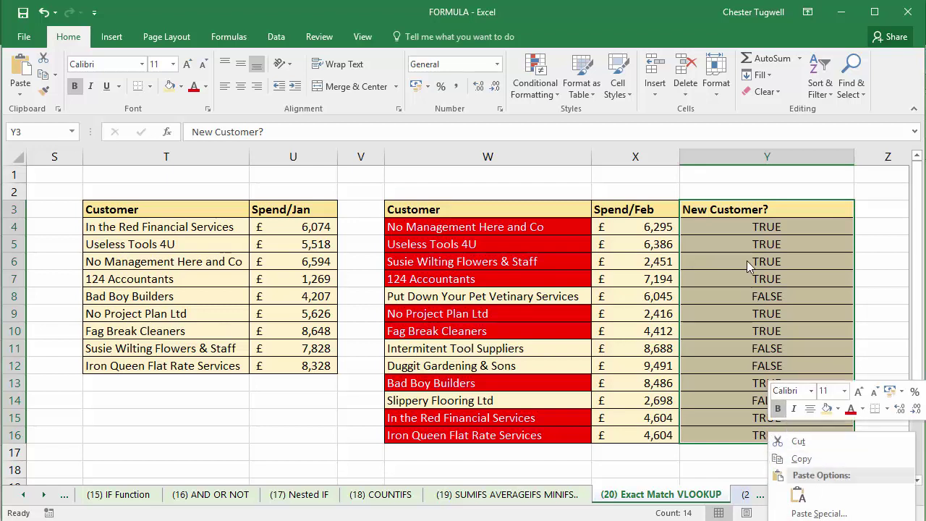
pyautogui.click(767, 91)
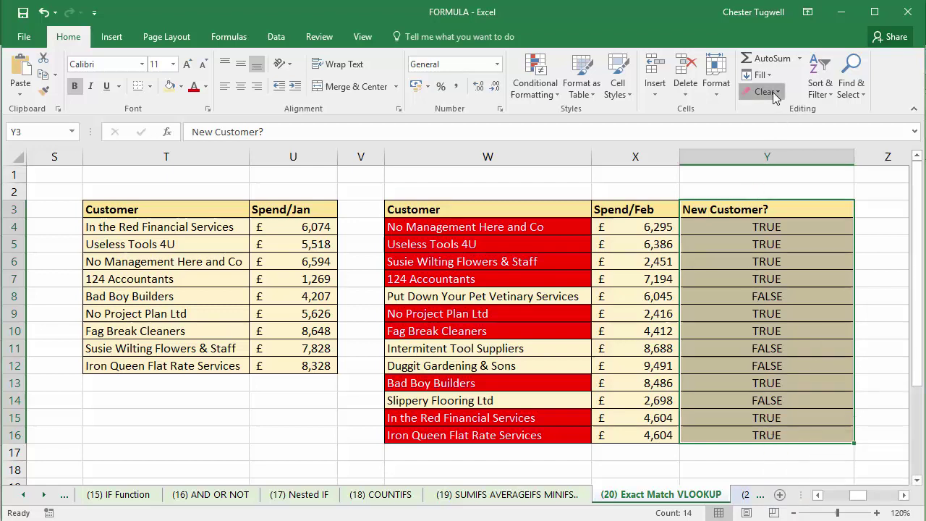
pyautogui.click(767, 91)
pyautogui.click(774, 114)
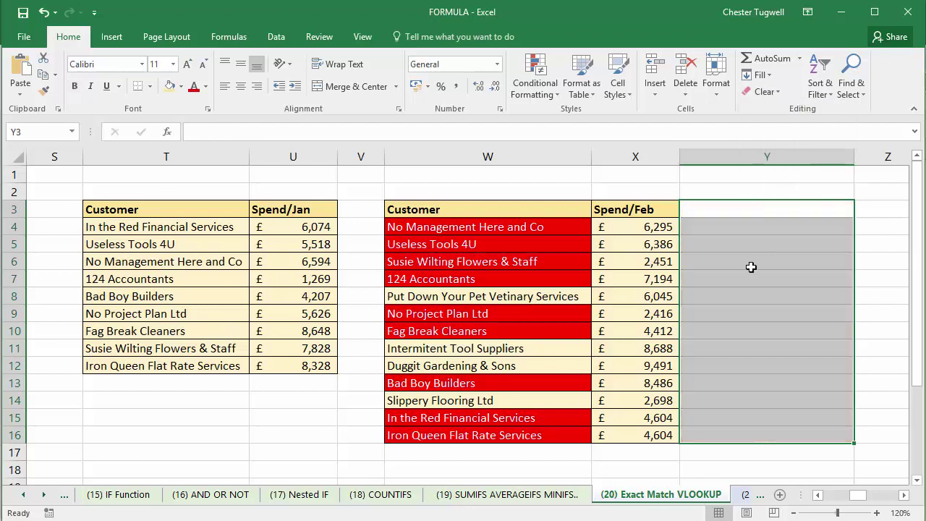
pyautogui.click(750, 265)
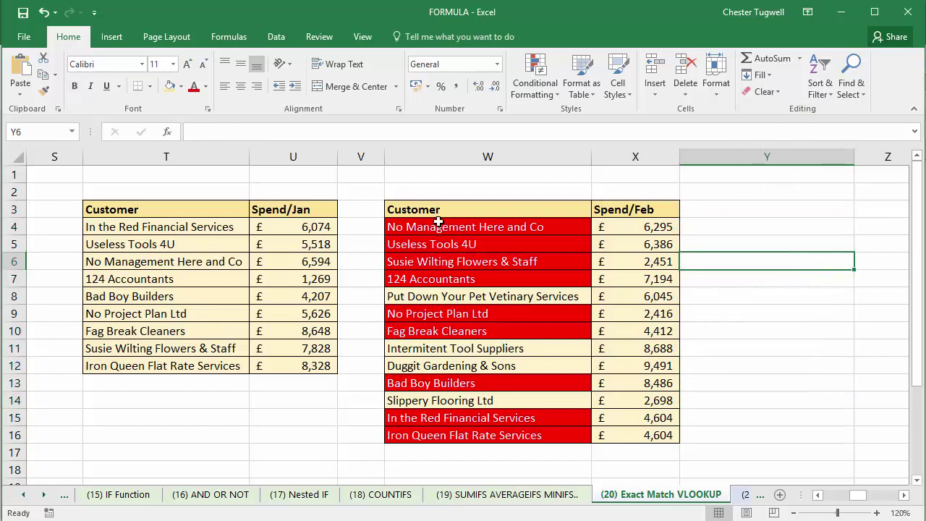